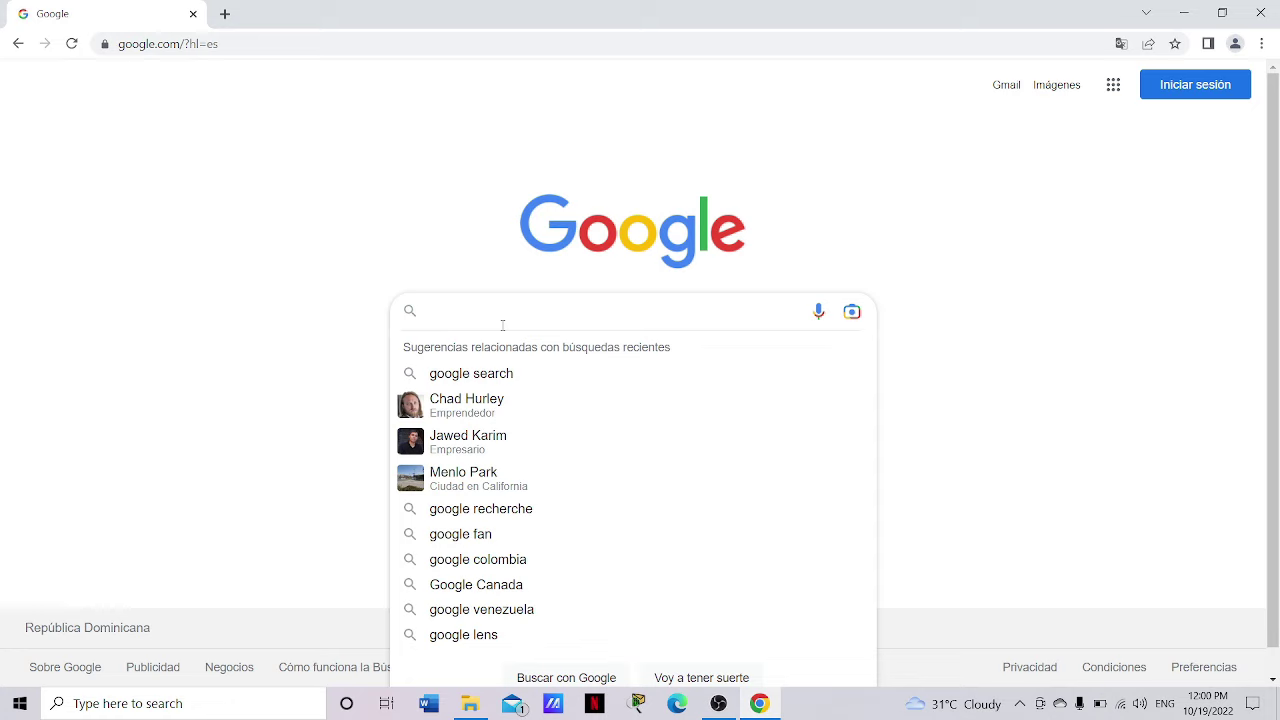
# Search Google for "Descarga windows 11" and open Microsoft's Descarga Windows 11 page.
pyautogui.write('Descarga windows 11')
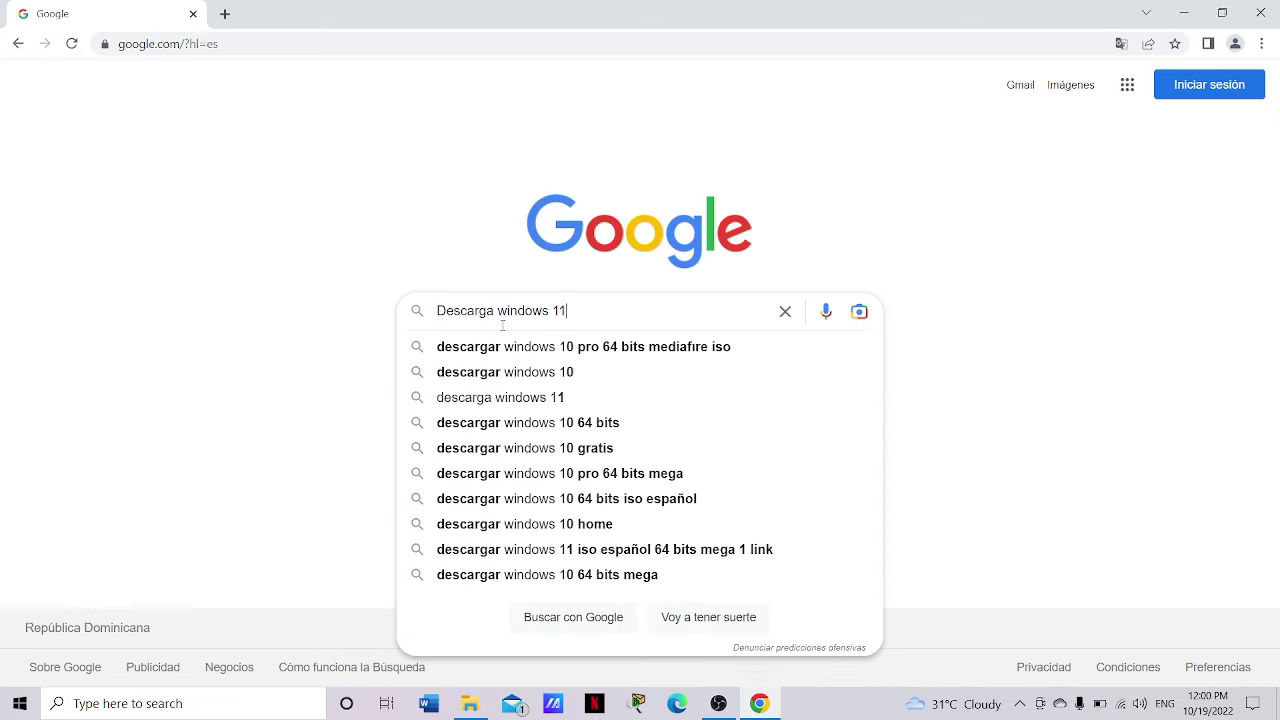
pyautogui.press('Return')
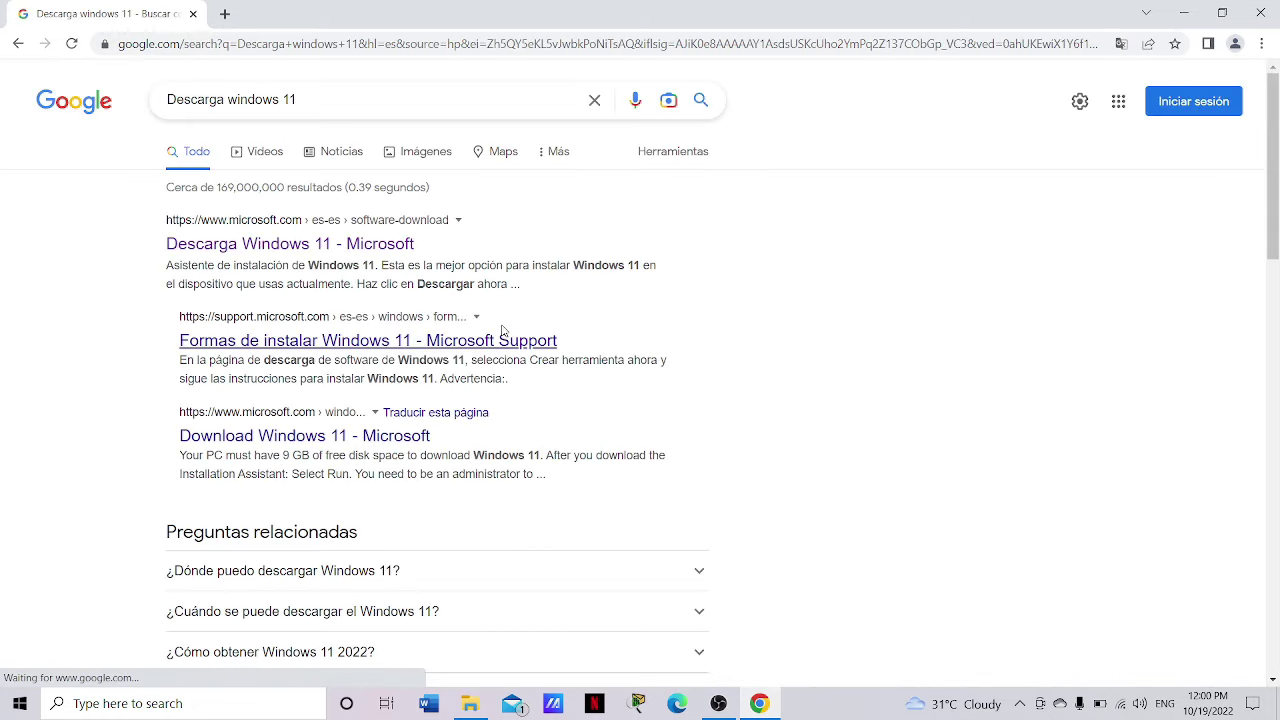
pyautogui.click(298, 250)
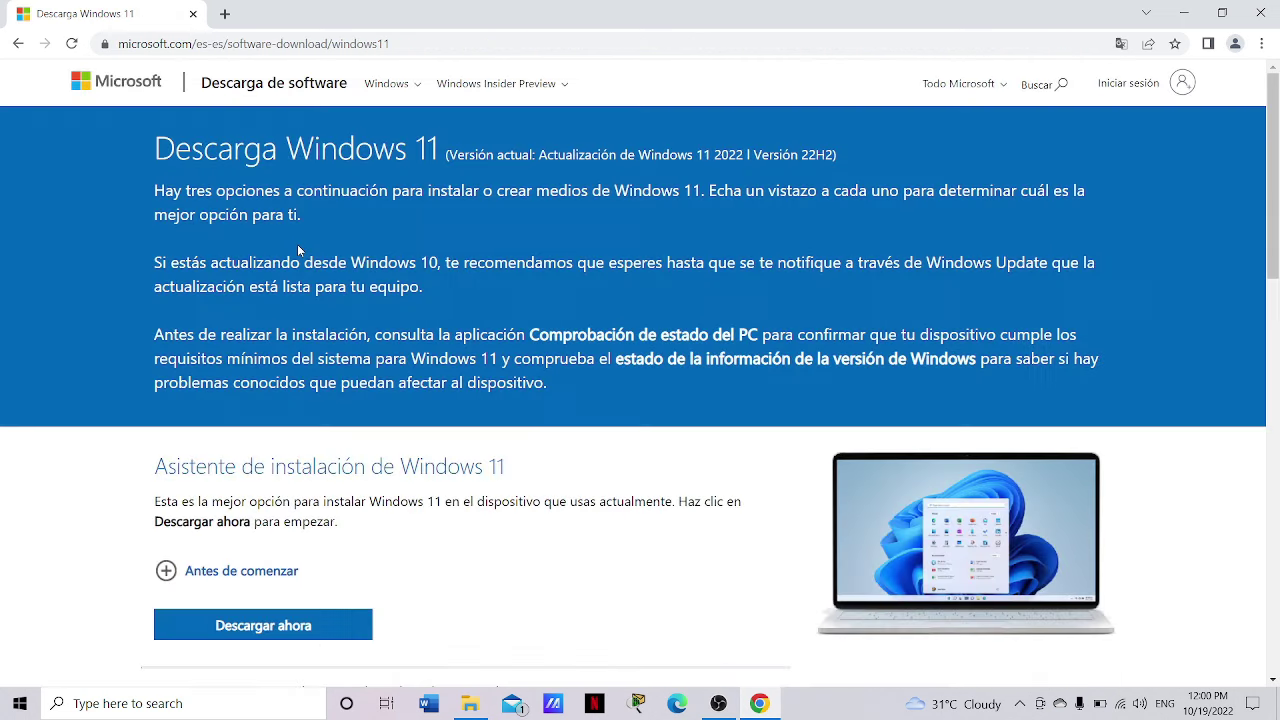
# Download the tool for creating Windows 11 installation media and save it to the Desktop as mediacreationtool.
pyautogui.moveTo(1277, 174); pyautogui.dragTo(1277, 298)
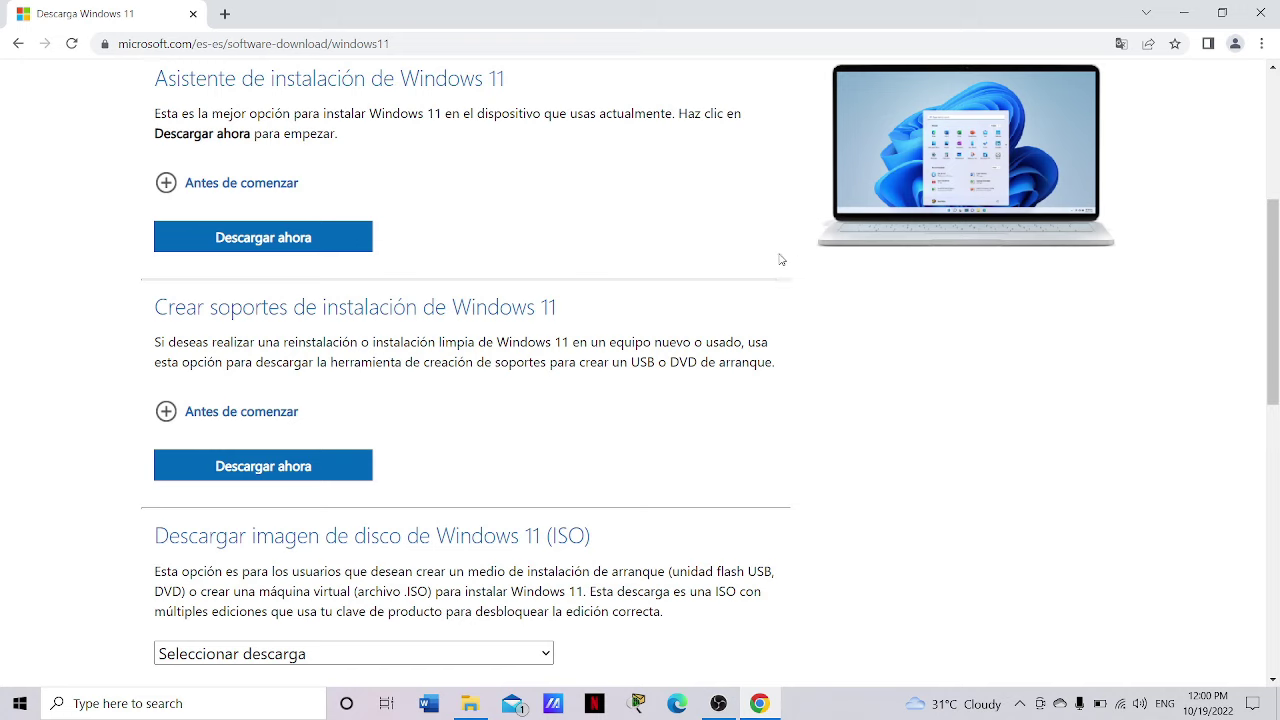
pyautogui.click(258, 470)
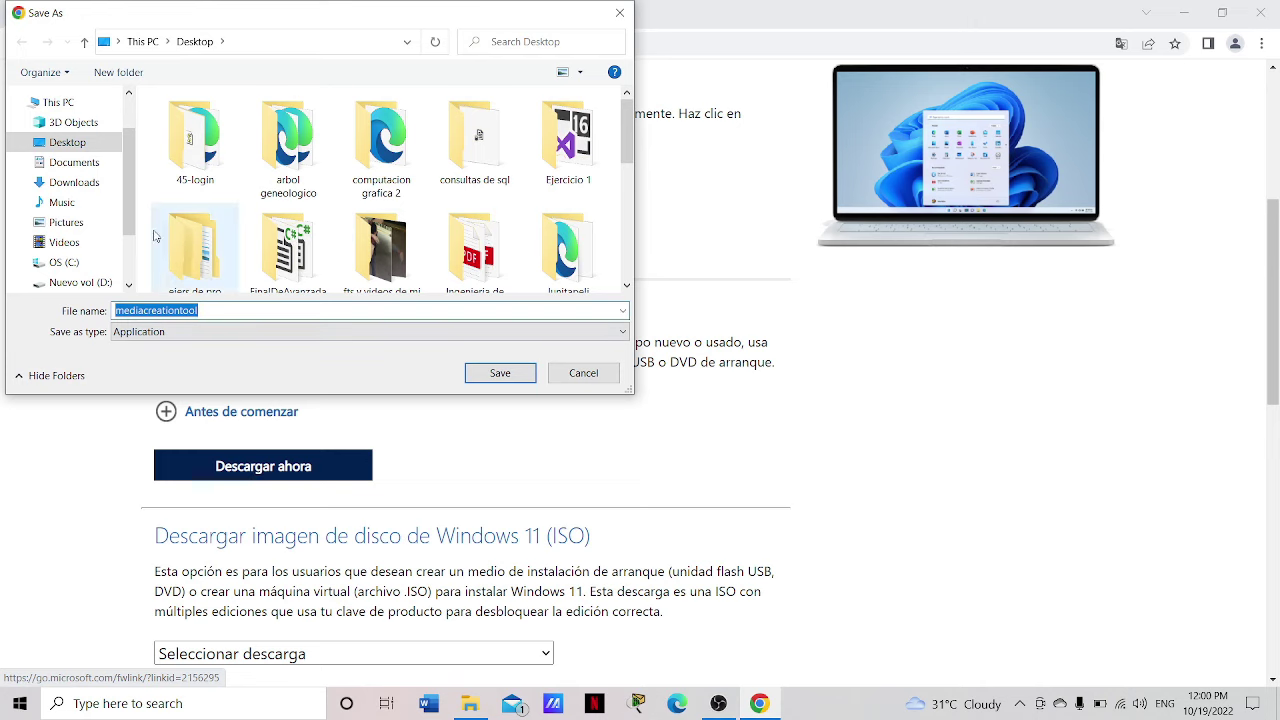
pyautogui.click(502, 373)
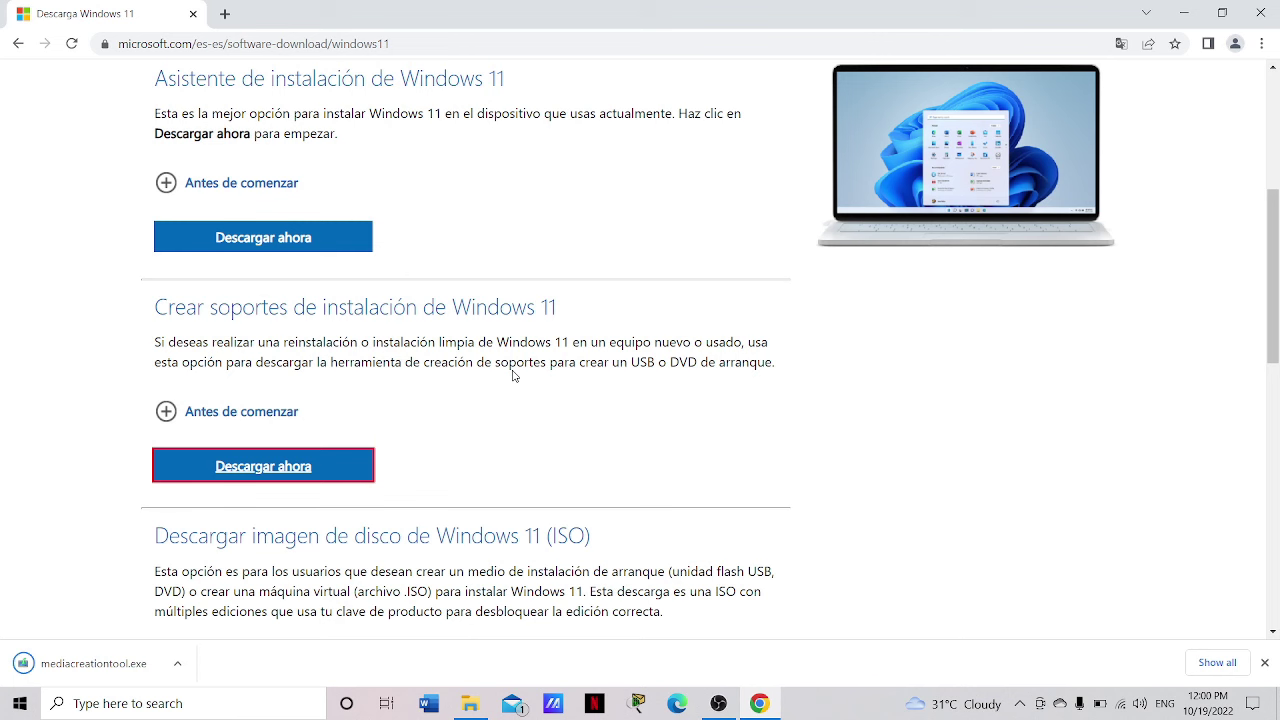
# Place the mediacreationtool file in a free area of the desktop and run it as administrator.
pyautogui.press('super+d')
pyautogui.click(412, 515)
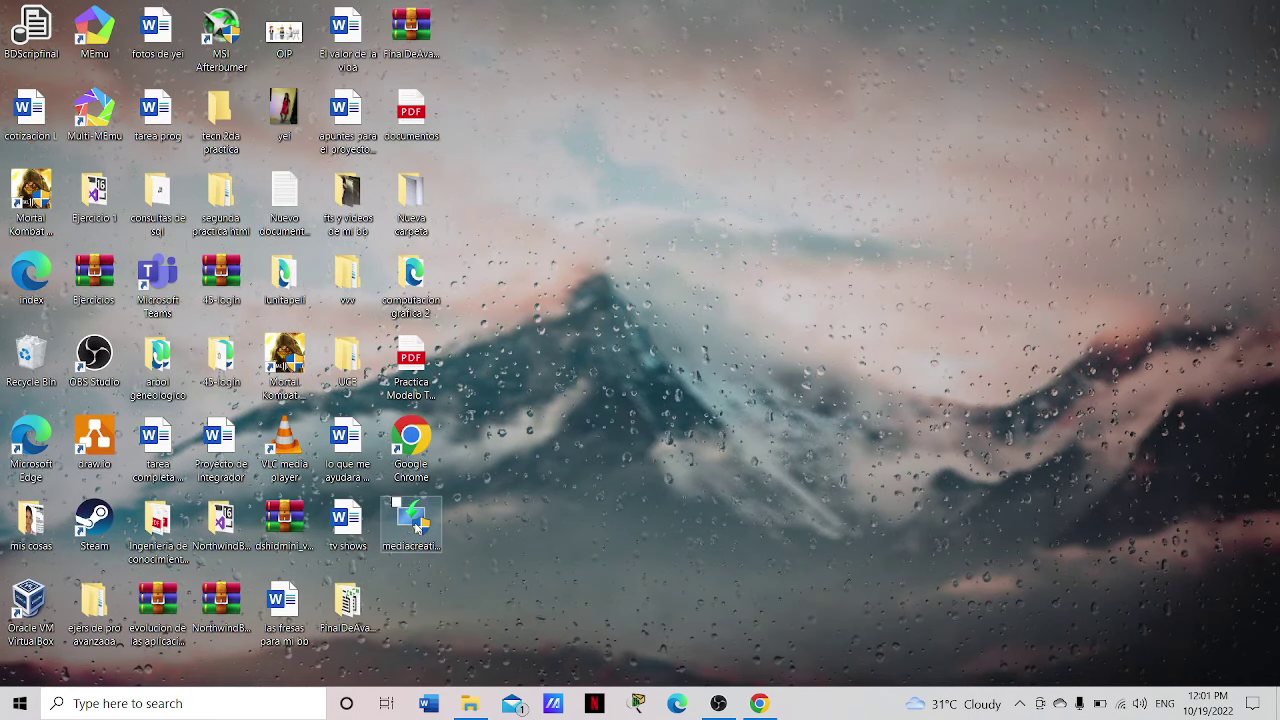
pyautogui.moveTo(412, 515); pyautogui.dragTo(548, 232)
pyautogui.rightClick(546, 230)
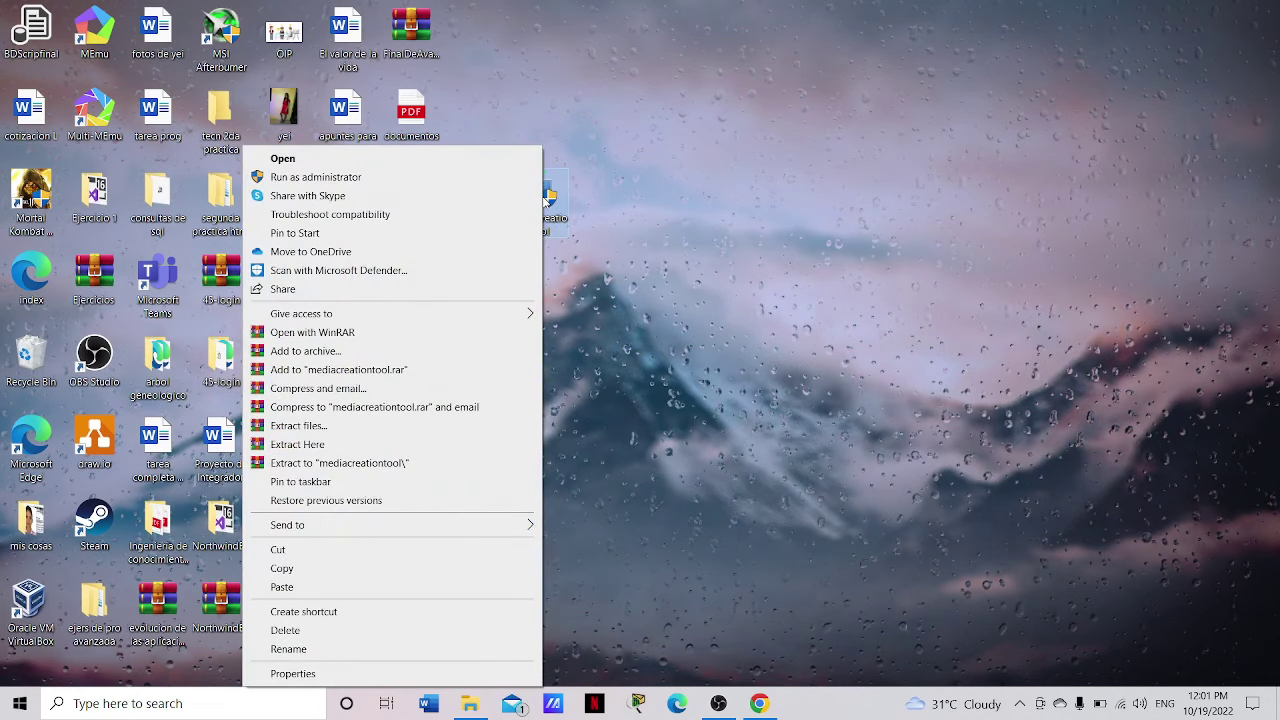
pyautogui.click(297, 185)
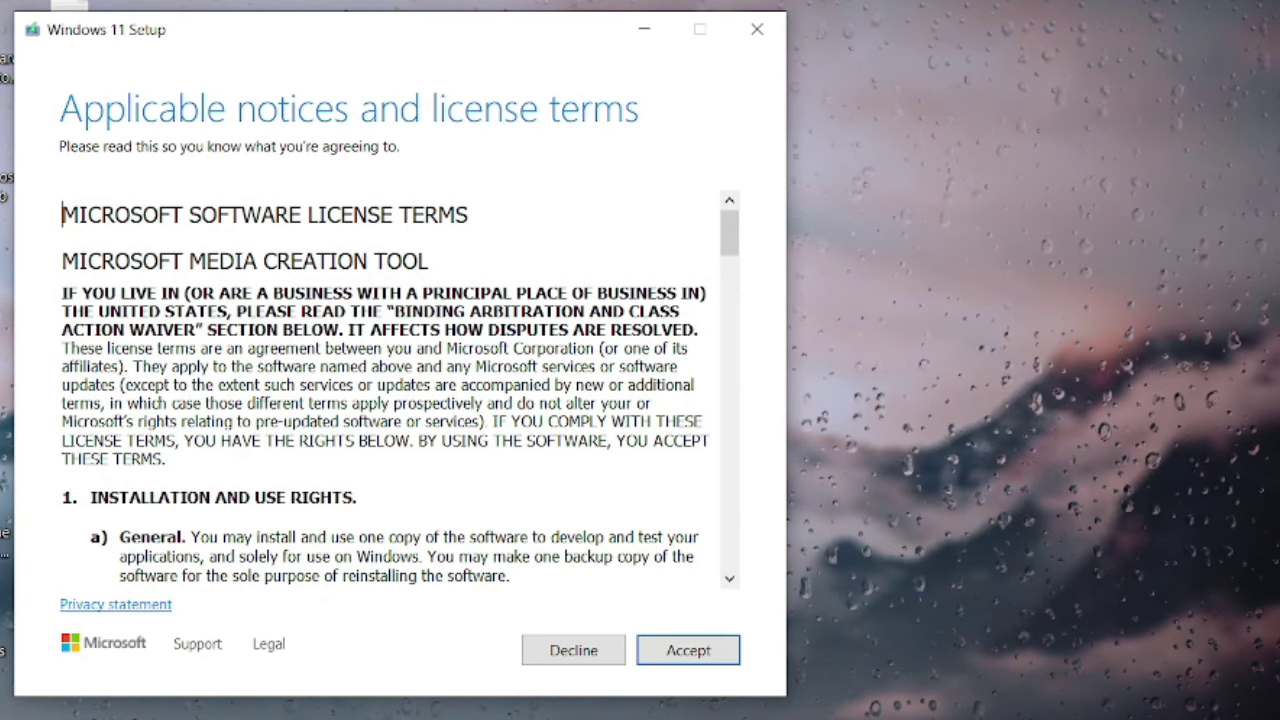
# Accept the license terms and, with the recommended options turned off, set the language to español (España, alfabetización internacional).
pyautogui.click(690, 651)
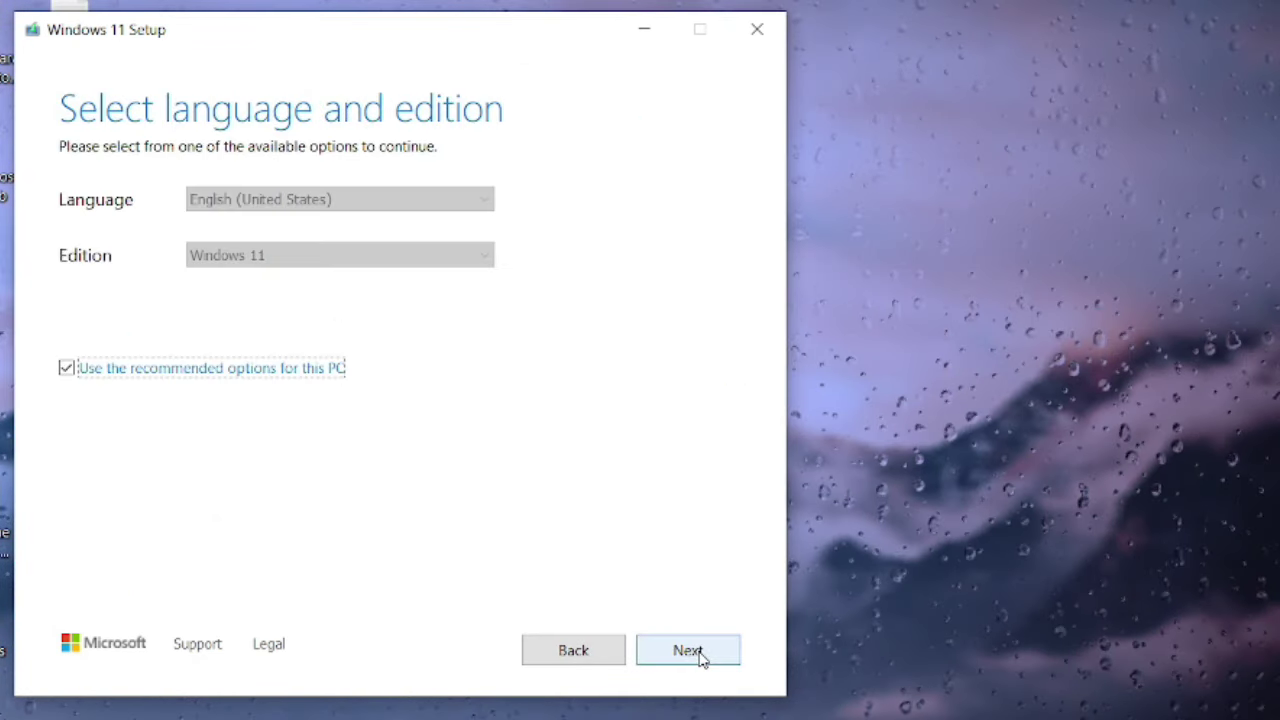
pyautogui.click(64, 368)
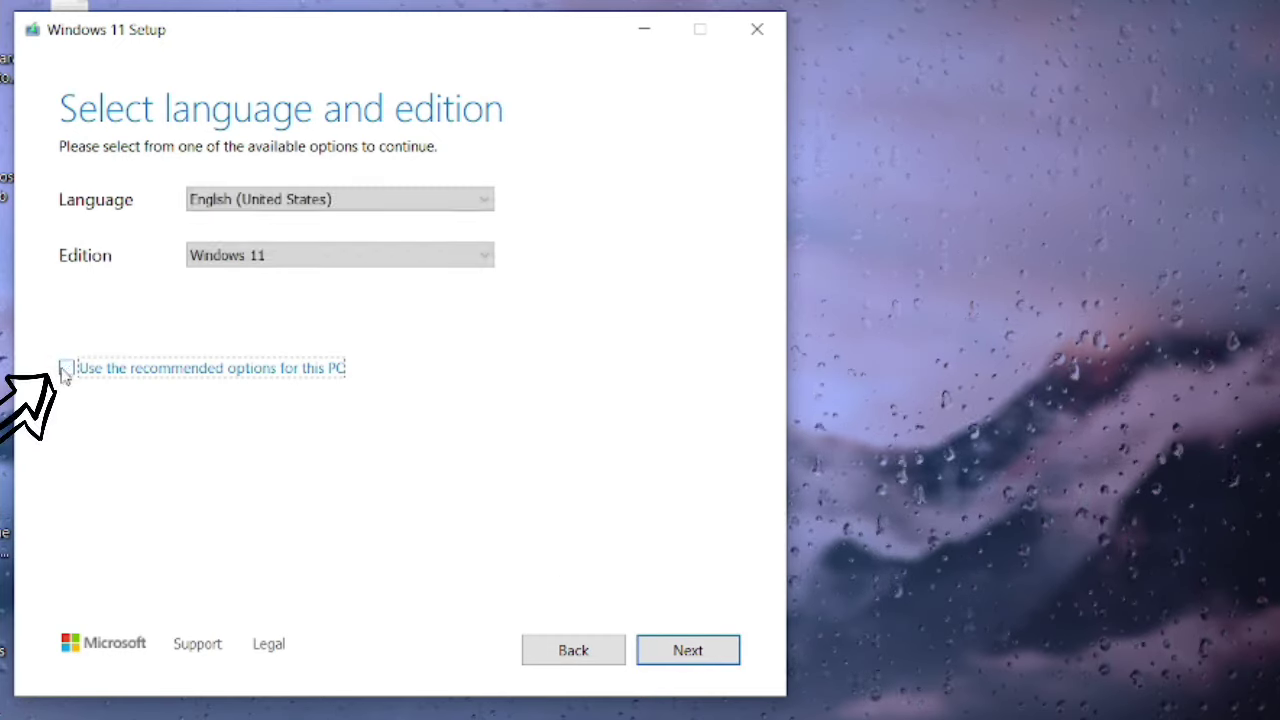
pyautogui.click(219, 206)
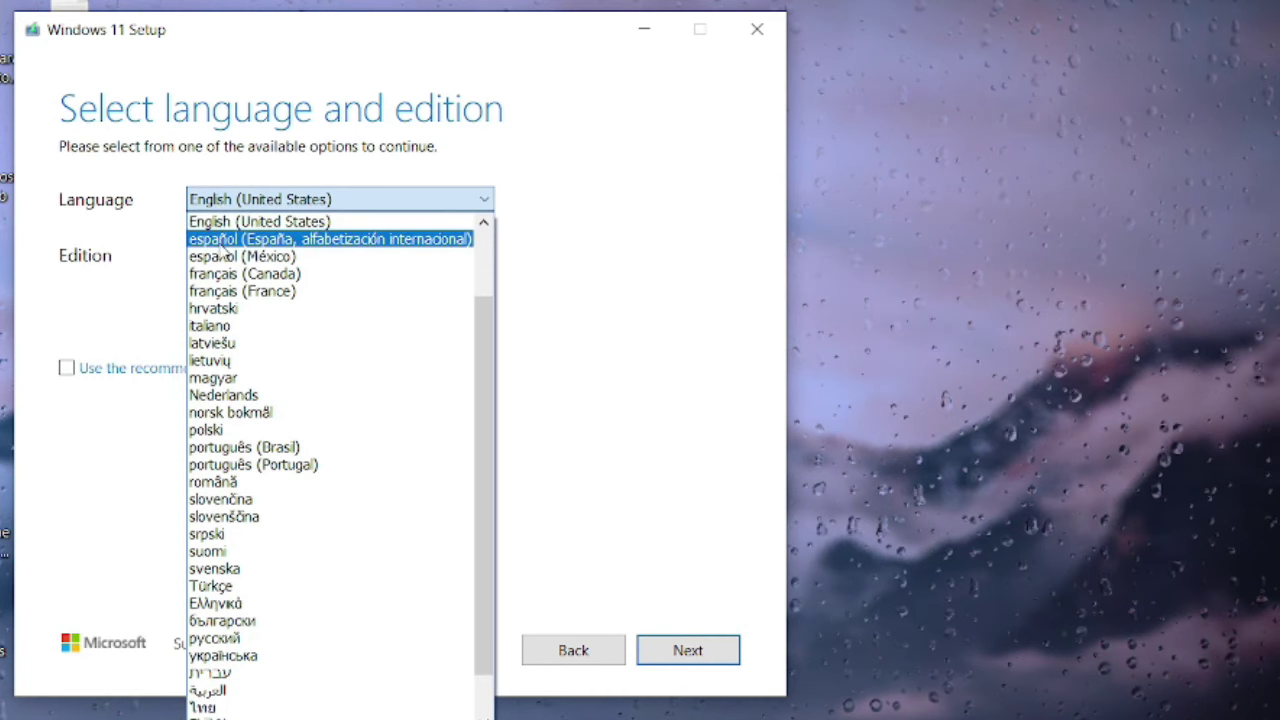
pyautogui.click(230, 239)
pyautogui.click(688, 651)
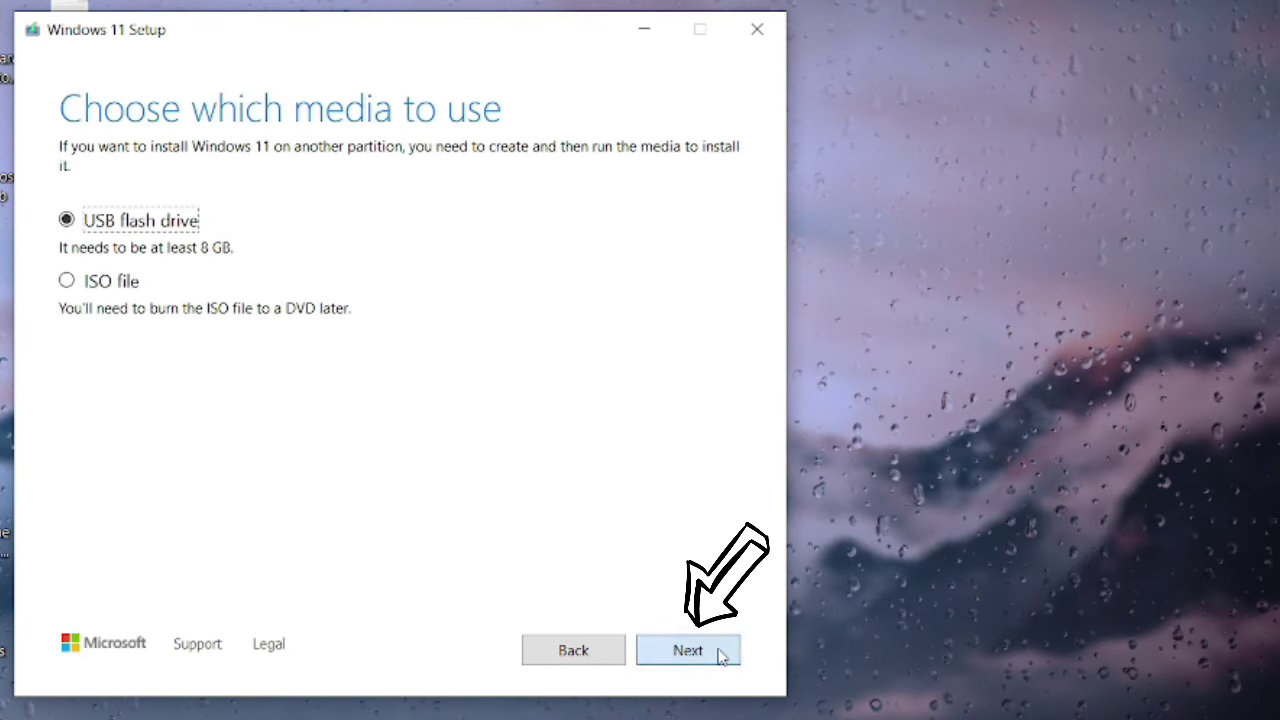
# Create the media as an ISO file named Windows 11 on the Desktop and place it beside the media creation tool.
pyautogui.click(66, 283)
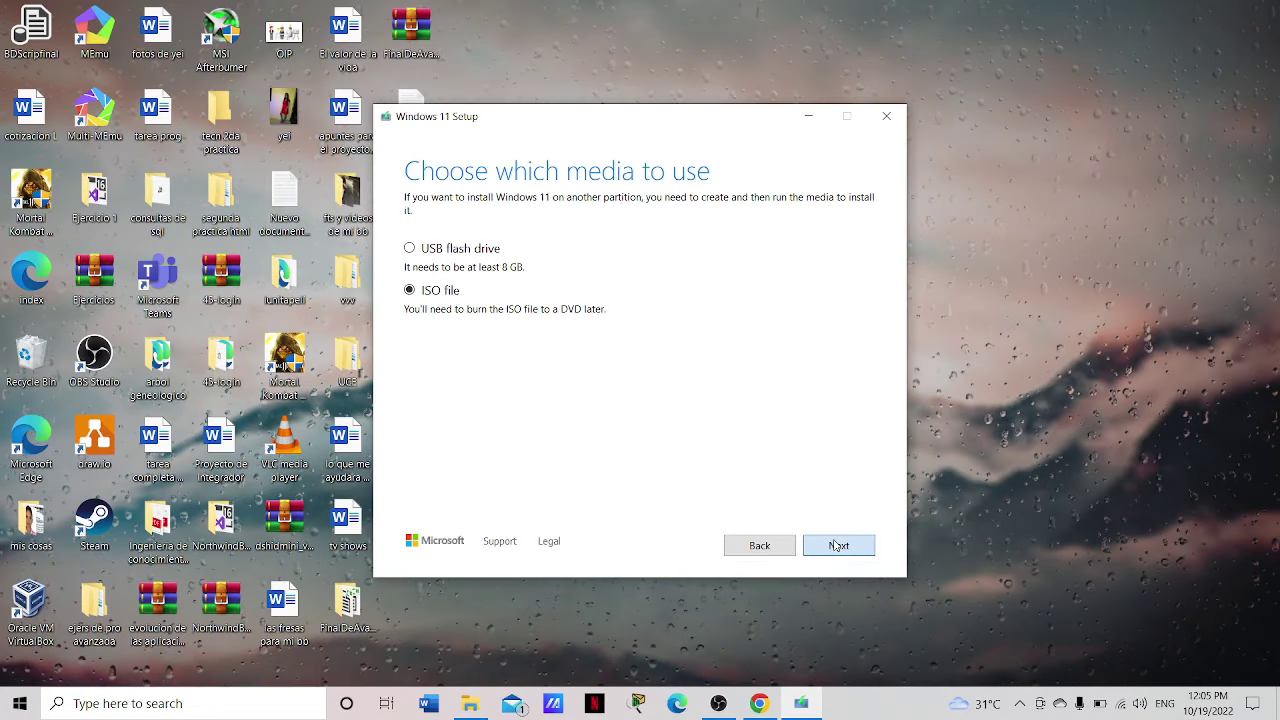
pyautogui.click(838, 545)
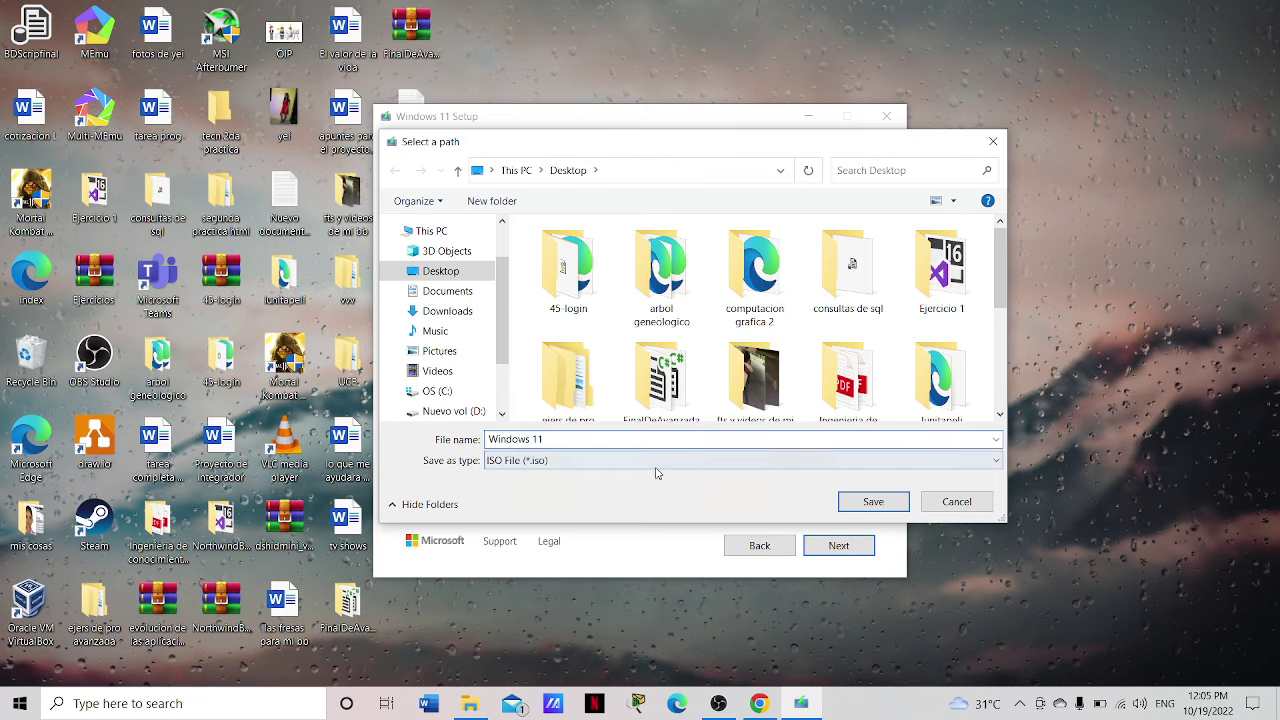
pyautogui.click(873, 502)
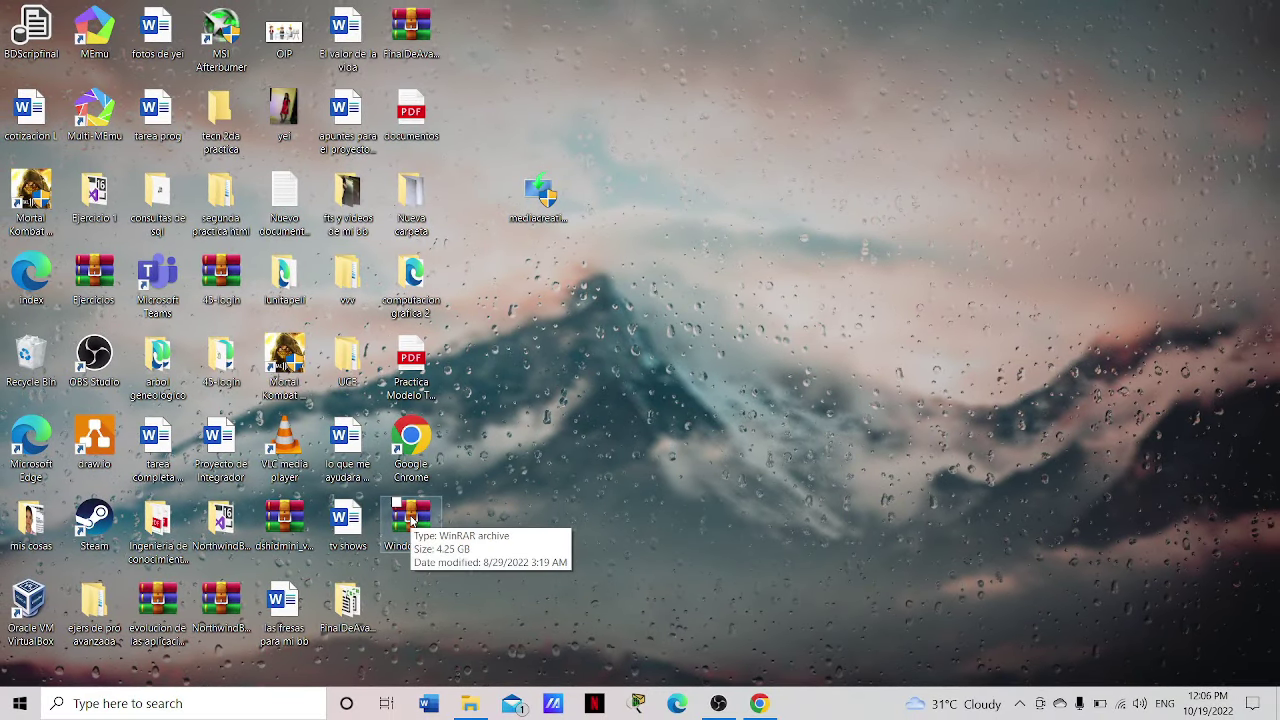
pyautogui.moveTo(406, 511); pyautogui.dragTo(607, 196)
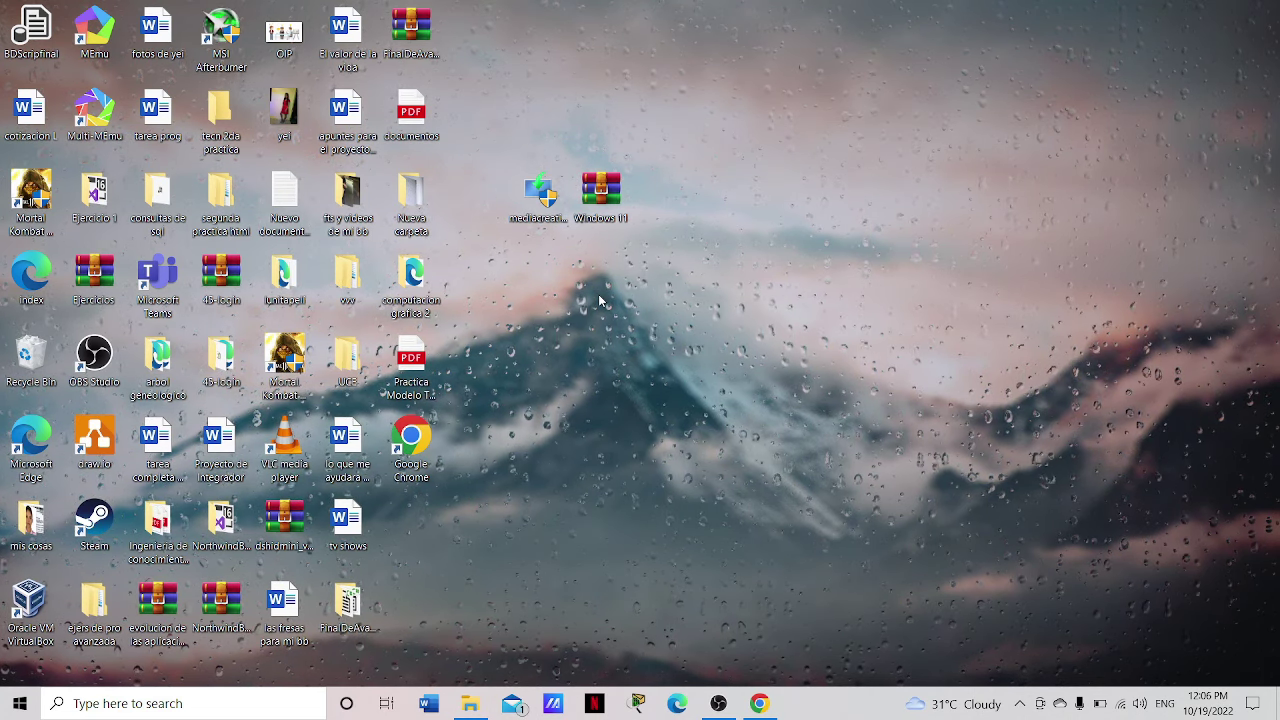
# Switch to Chrome and open the rufus.ie website.
pyautogui.click(760, 703)
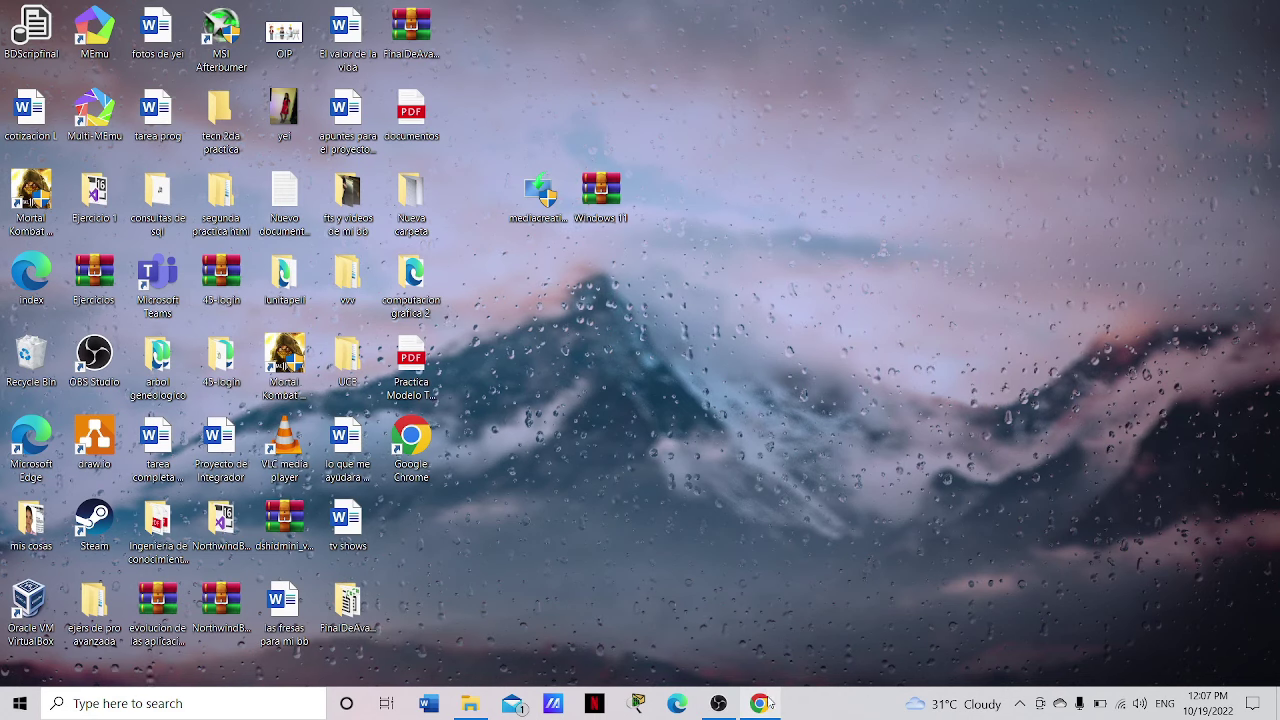
pyautogui.moveTo(285, 44); pyautogui.dragTo(252, 44)
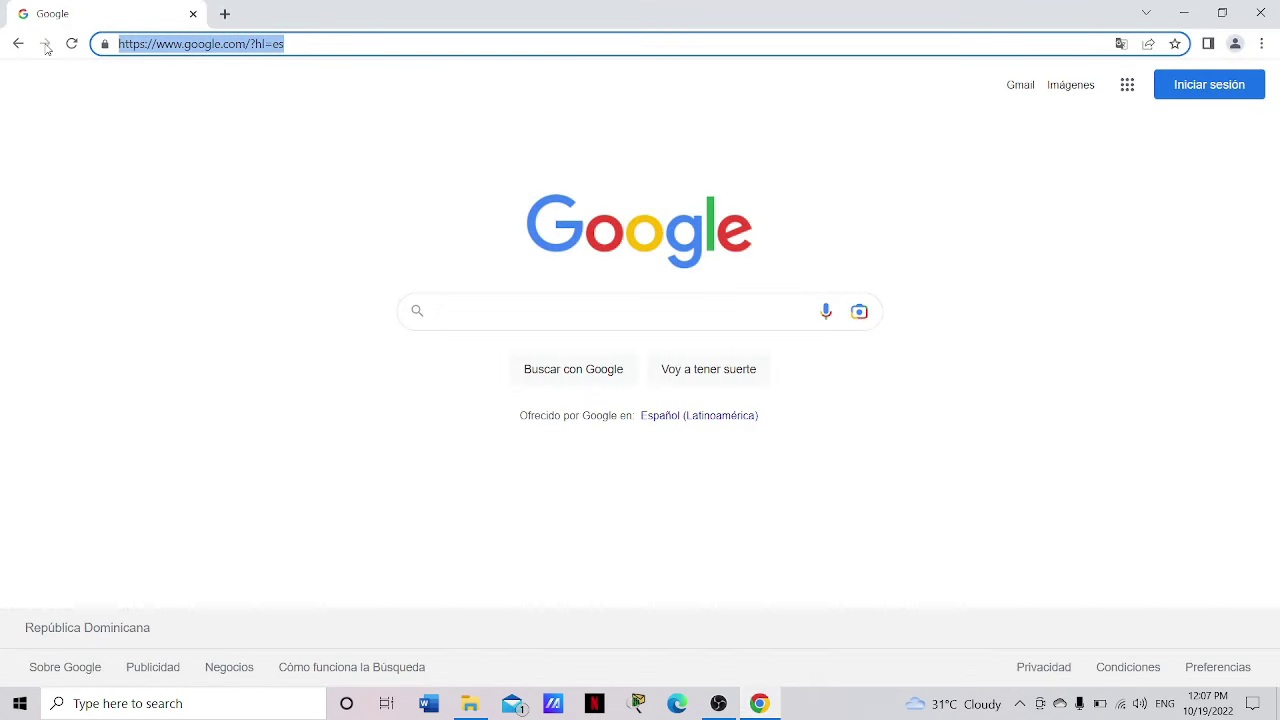
pyautogui.write('Rufus')
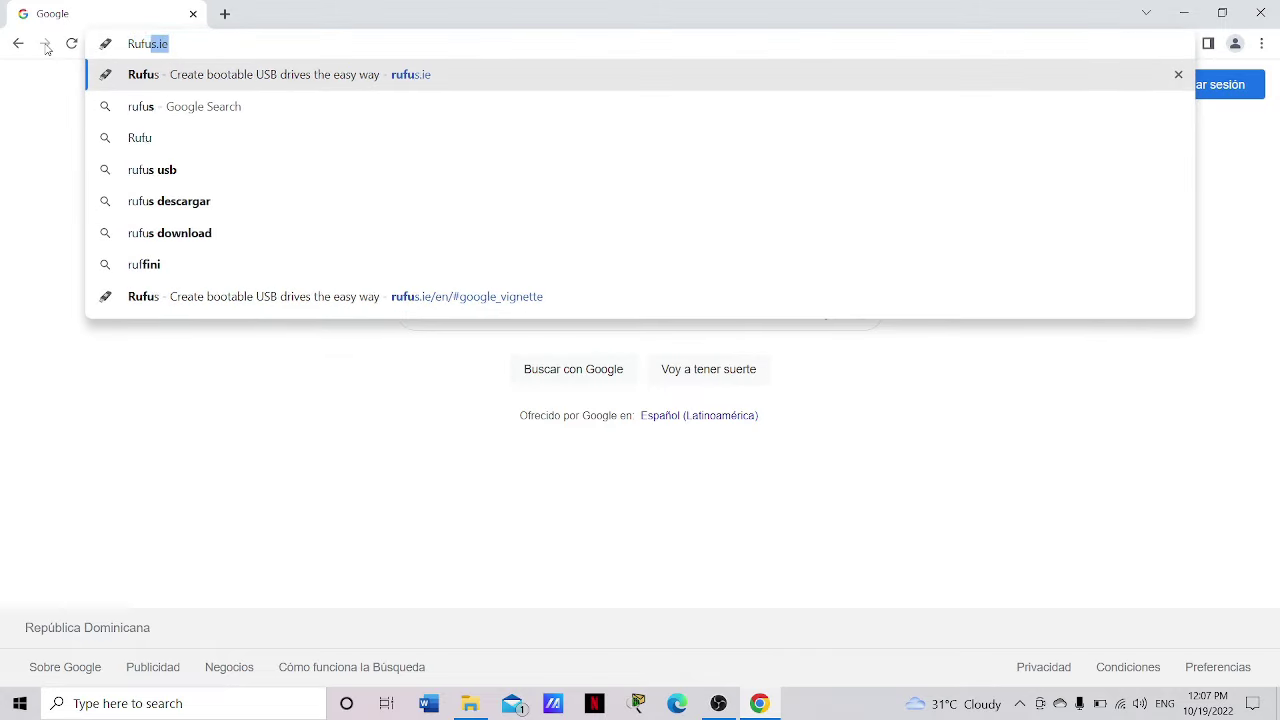
pyautogui.write('.i')
pyautogui.press('Return')
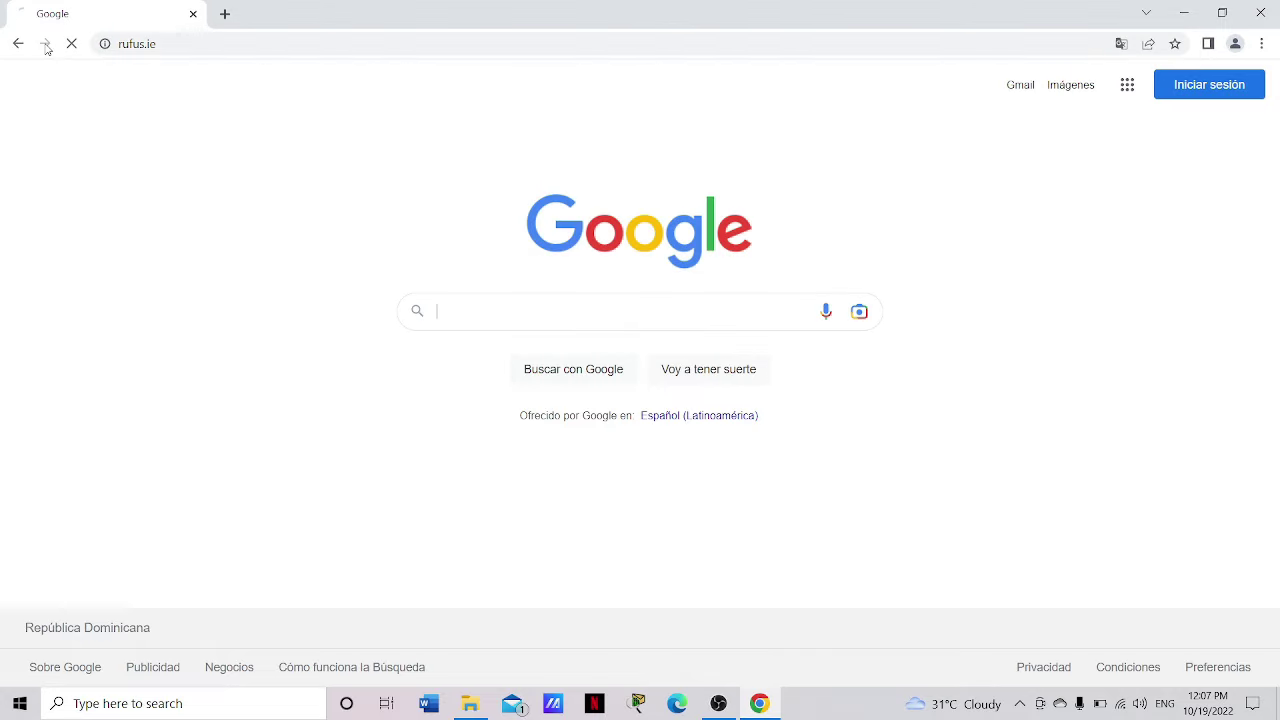
# Download Rufus 3.20 Portable and save it to the Desktop as rufus-3.20p.
pyautogui.scroll(-5, 640, 350)
pyautogui.scroll(-6, 640, 320)
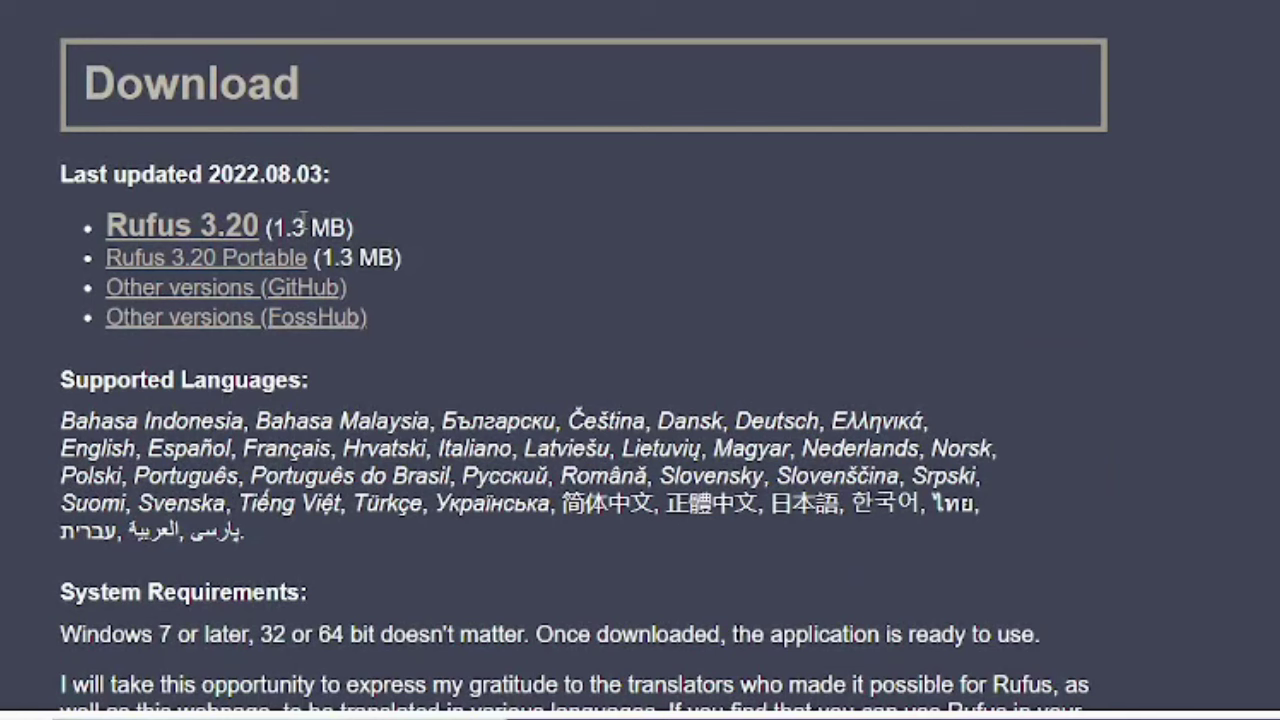
pyautogui.click(203, 265)
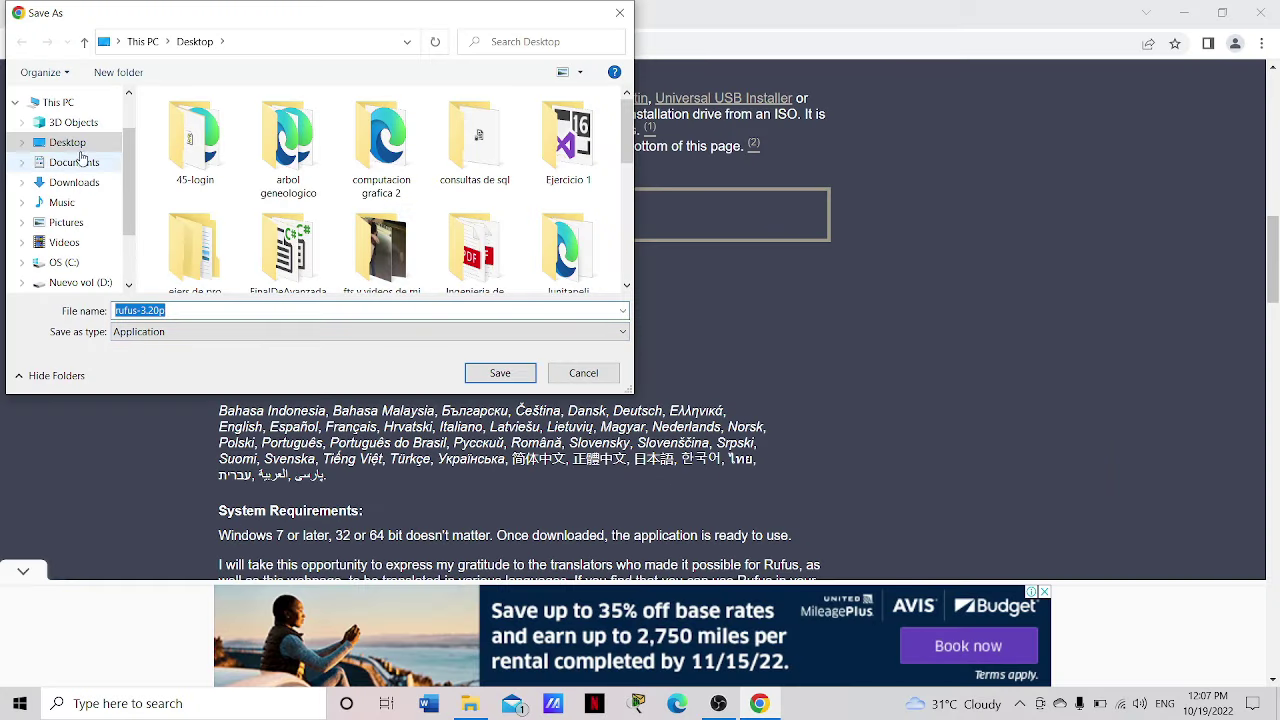
pyautogui.click(499, 372)
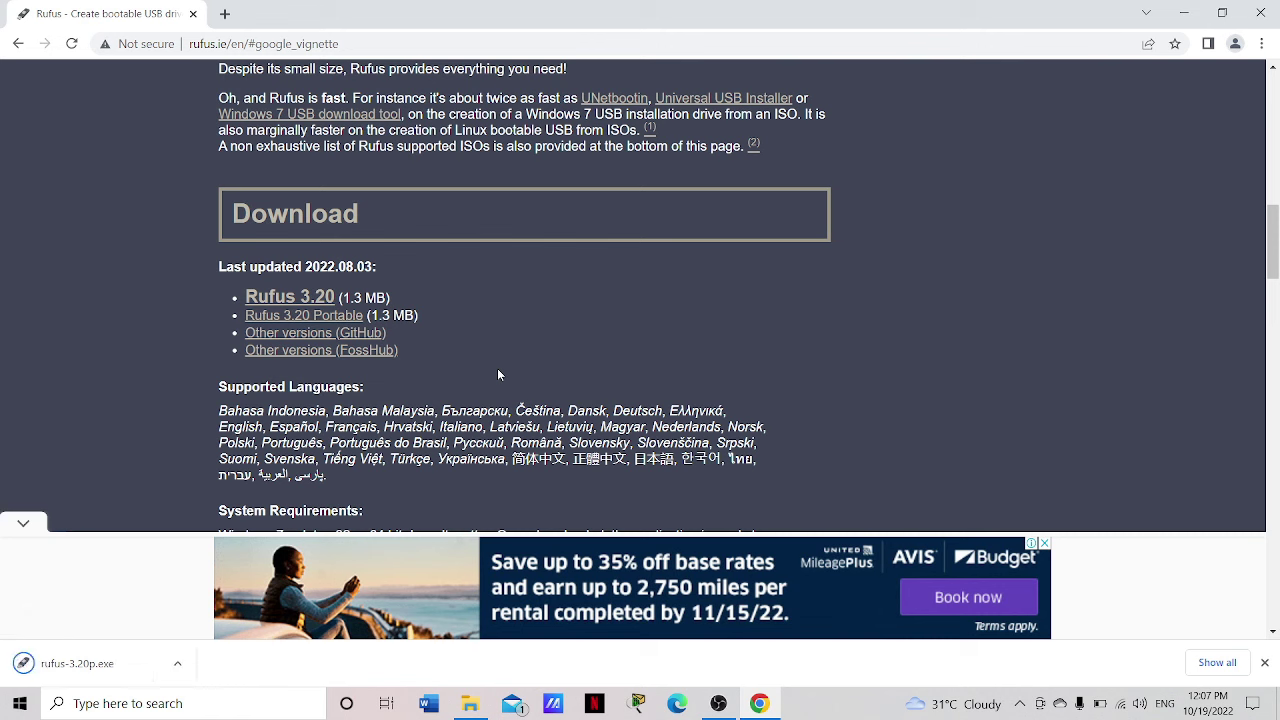
# Return to the desktop and place the rufus-3.20p file beside the Windows 11 image.
pyautogui.press('super+d')
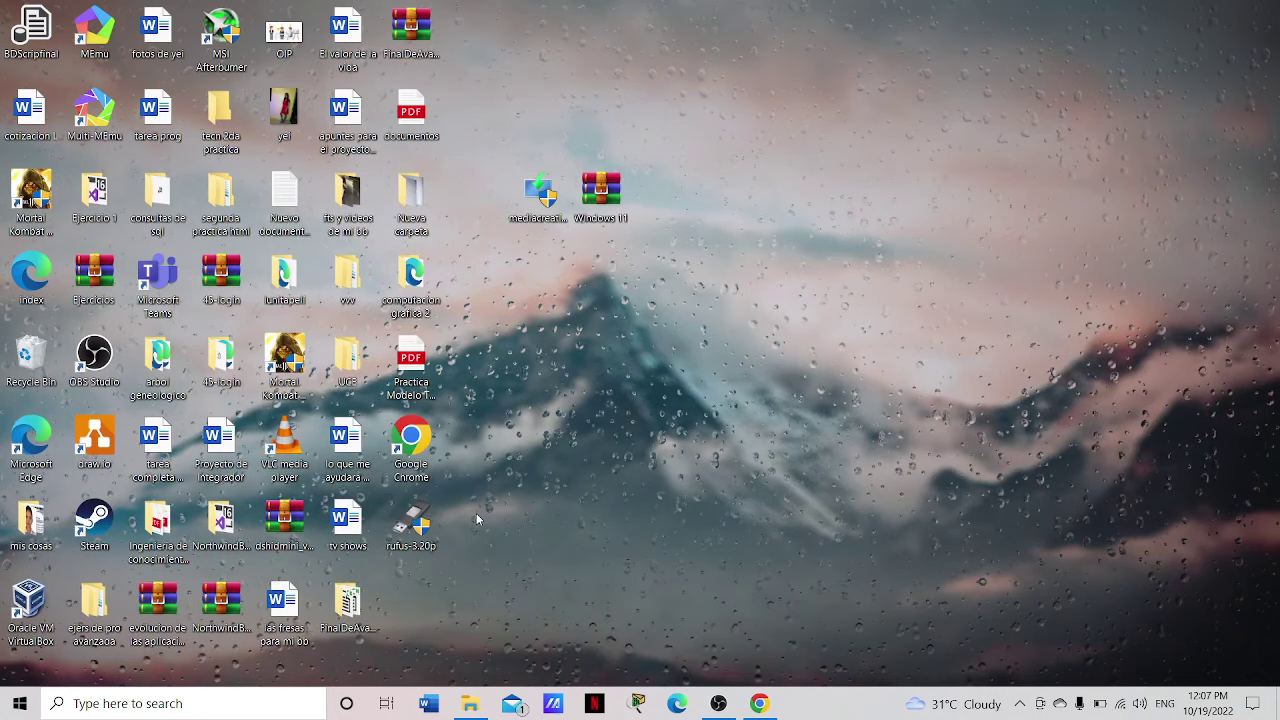
pyautogui.moveTo(422, 528); pyautogui.dragTo(594, 206)
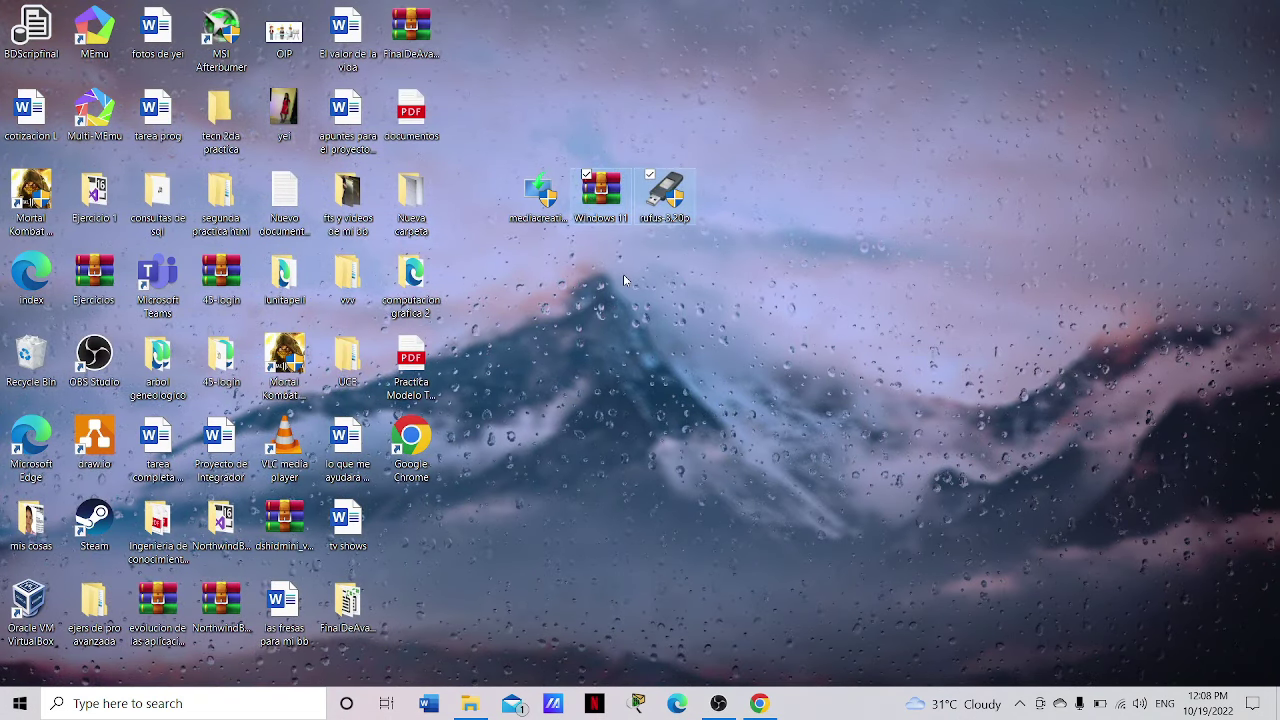
pyautogui.click(623, 274)
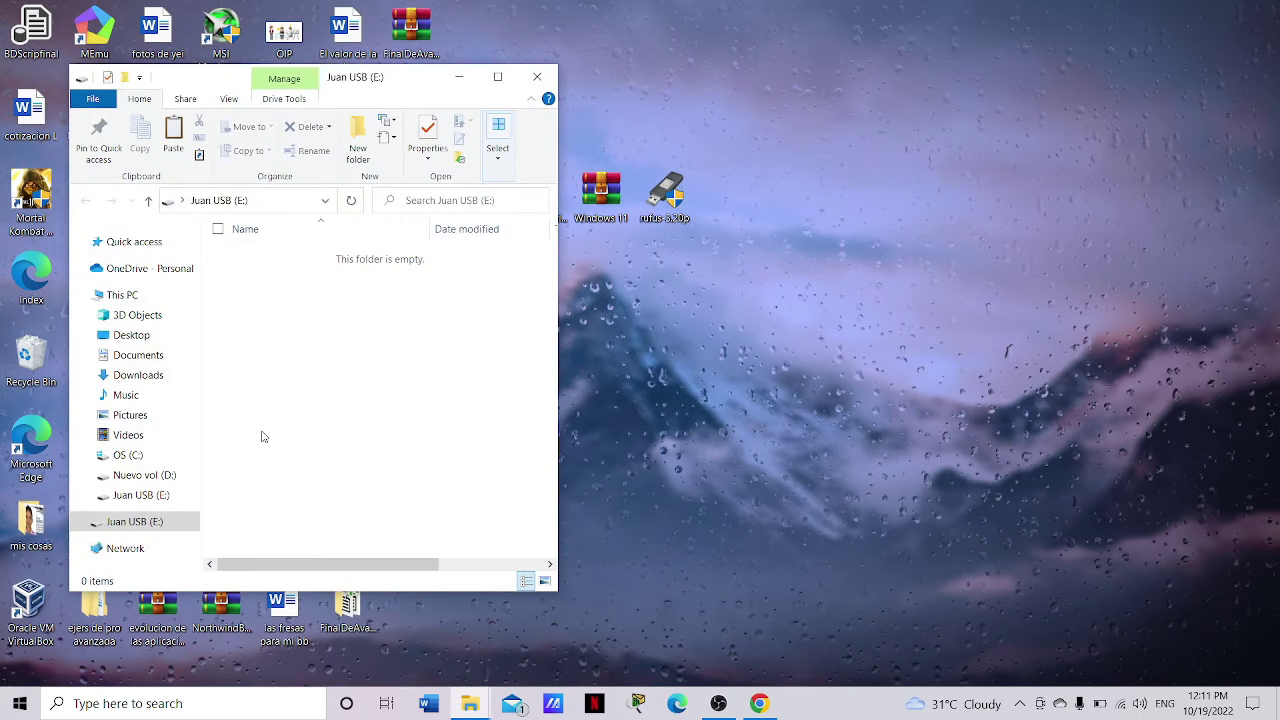
# Check the capacity and free space of the USB drive (E:) under This PC, and close the file window.
pyautogui.click(140, 294)
pyautogui.scroll(-3, 546, 483)
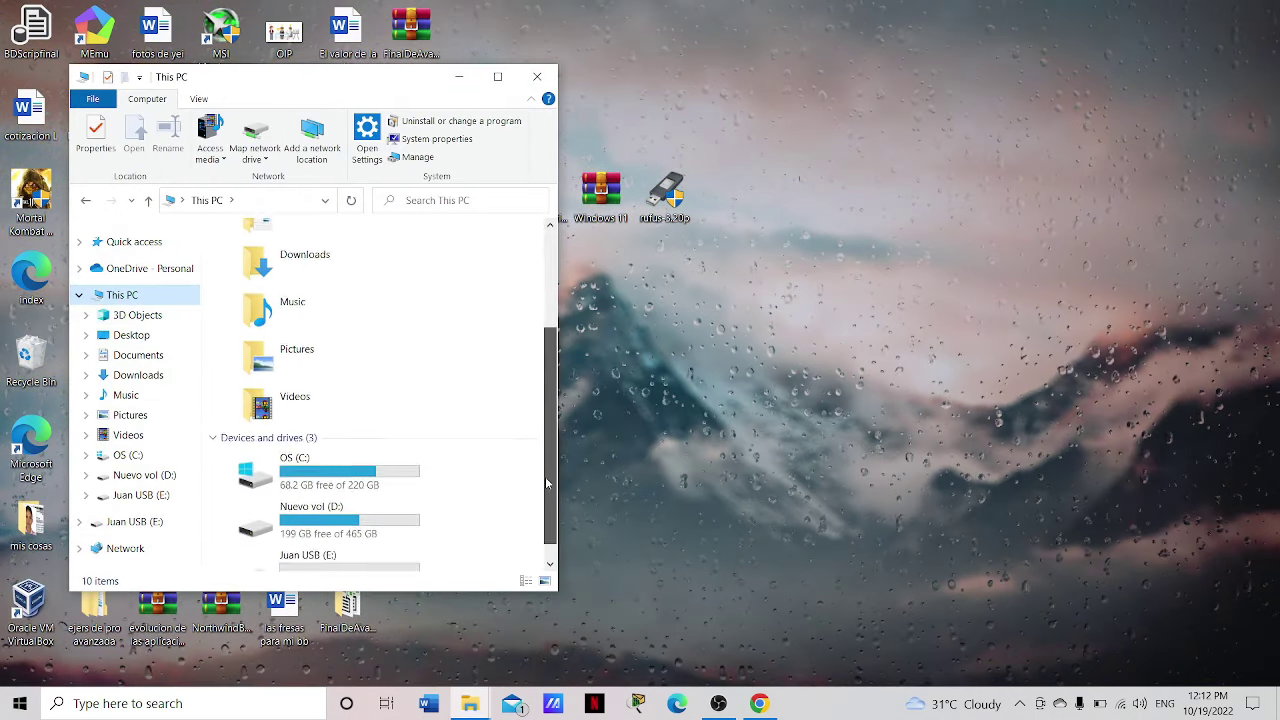
pyautogui.moveTo(546, 483); pyautogui.dragTo(551, 509)
pyautogui.click(323, 558)
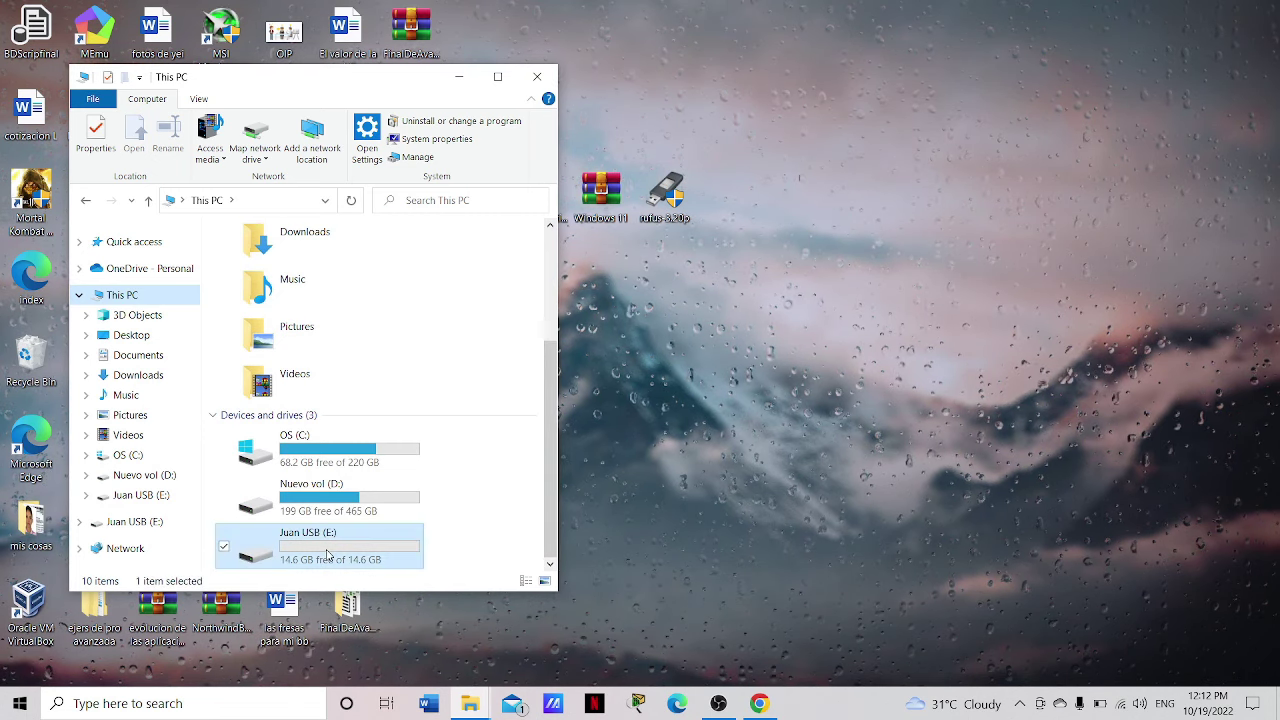
pyautogui.click(539, 76)
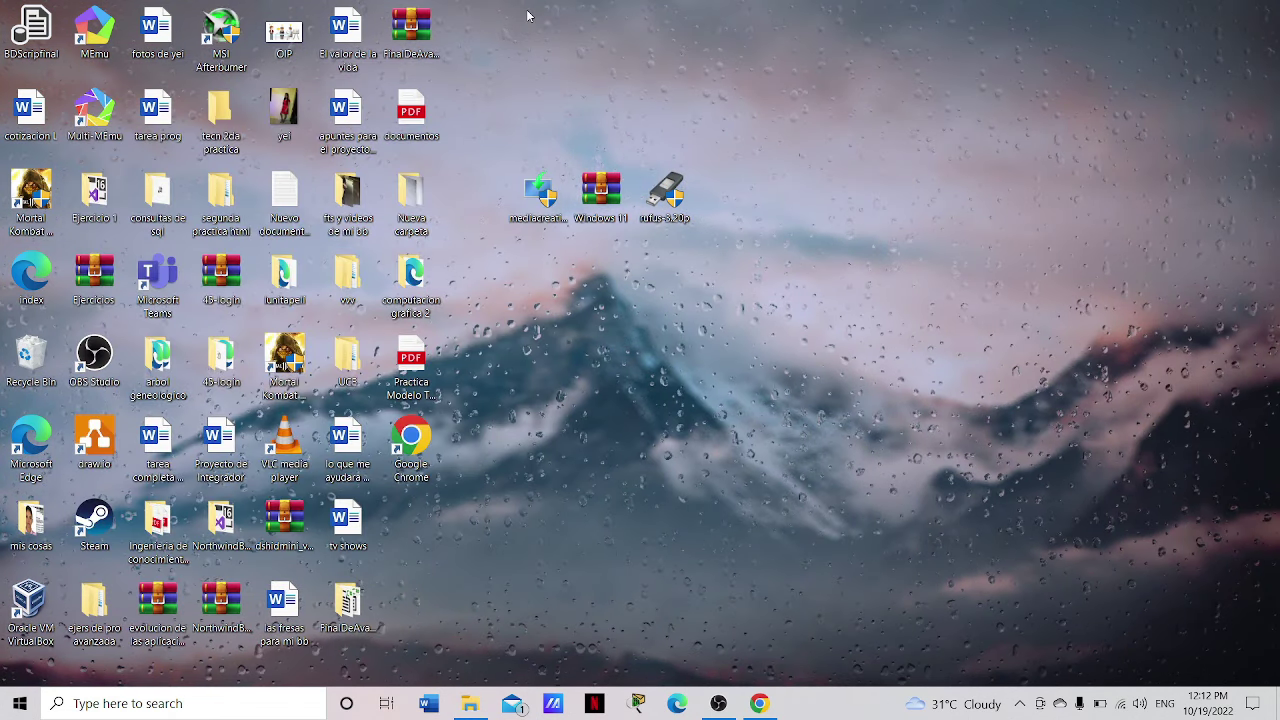
# Run rufus-3.20p as administrator, keeping the 16 GB USB drive (E:) as device and Disk or ISO image as boot selection.
pyautogui.rightClick(666, 203)
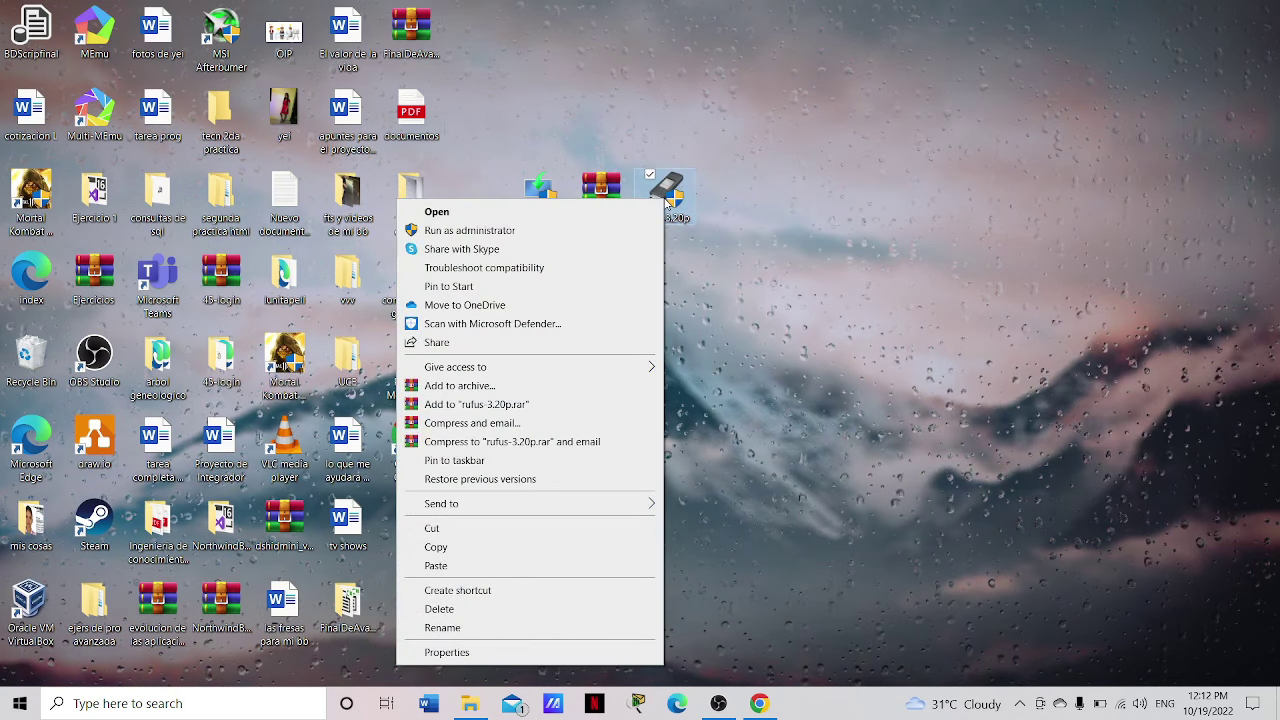
pyautogui.click(543, 233)
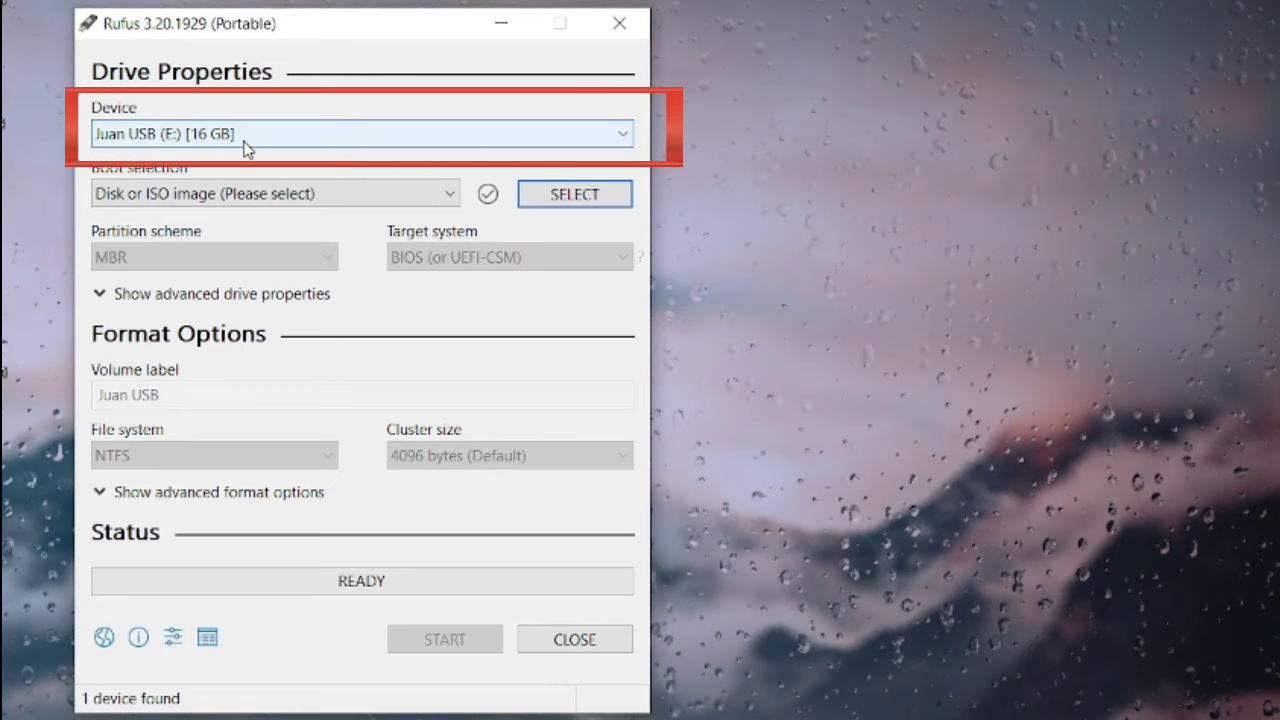
pyautogui.click(246, 147)
pyautogui.click(246, 147)
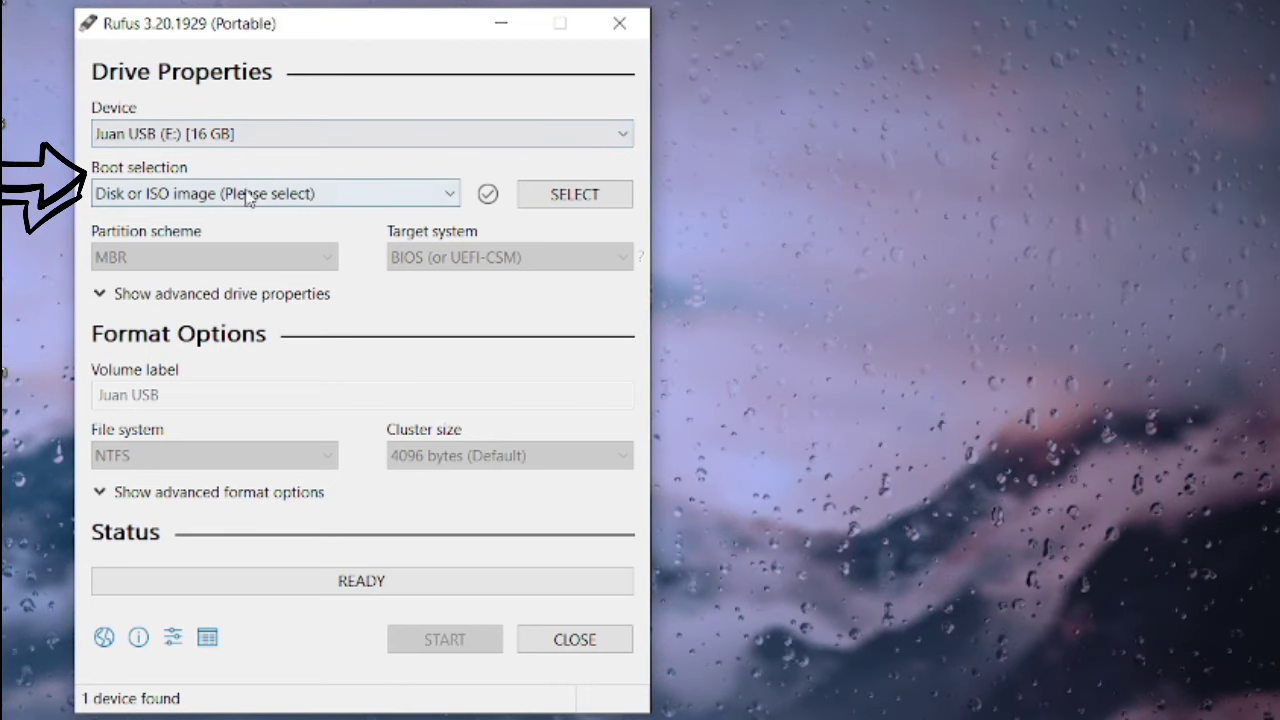
pyautogui.click(246, 194)
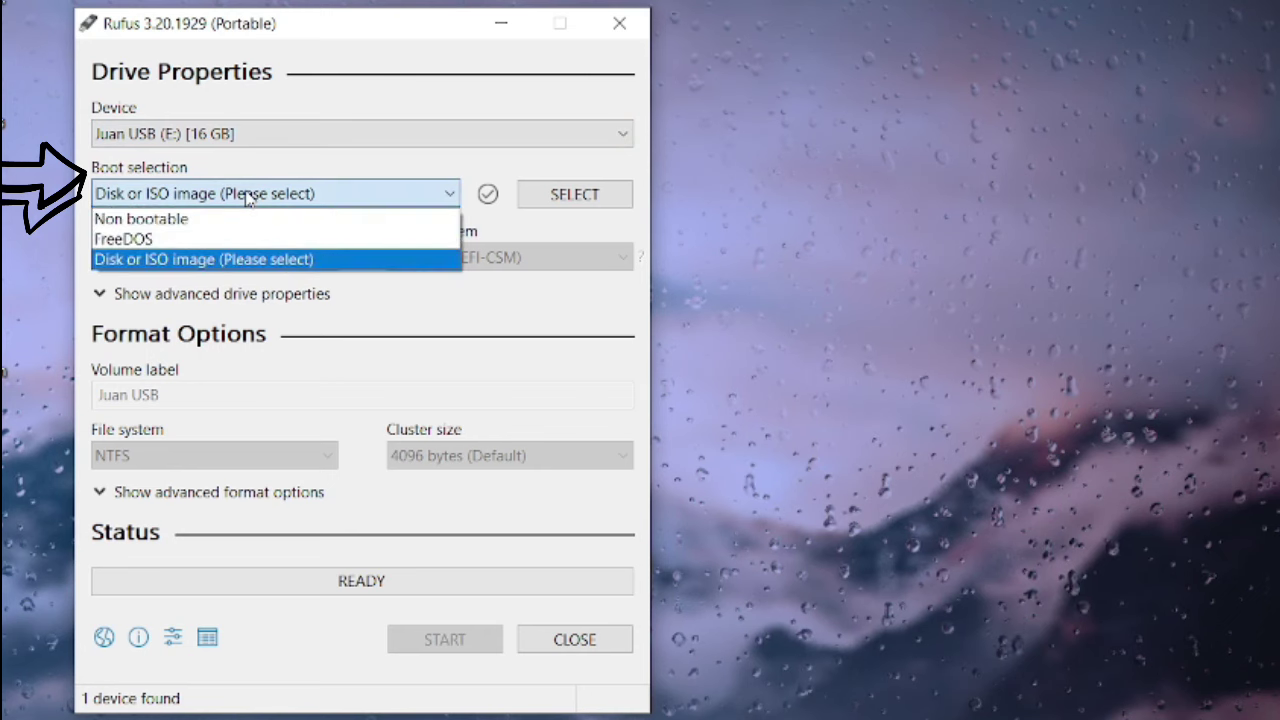
pyautogui.click(246, 194)
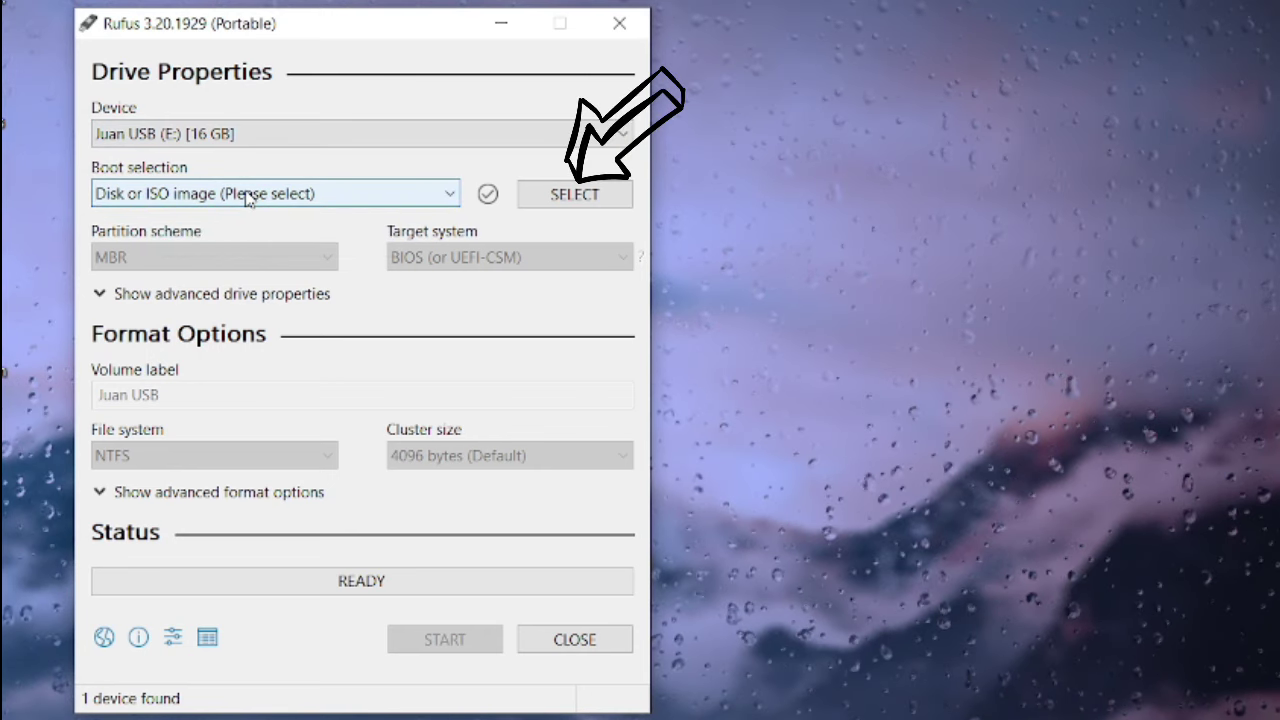
# Load the Windows 11 ISO image from the Desktop as the boot selection.
pyautogui.click(598, 196)
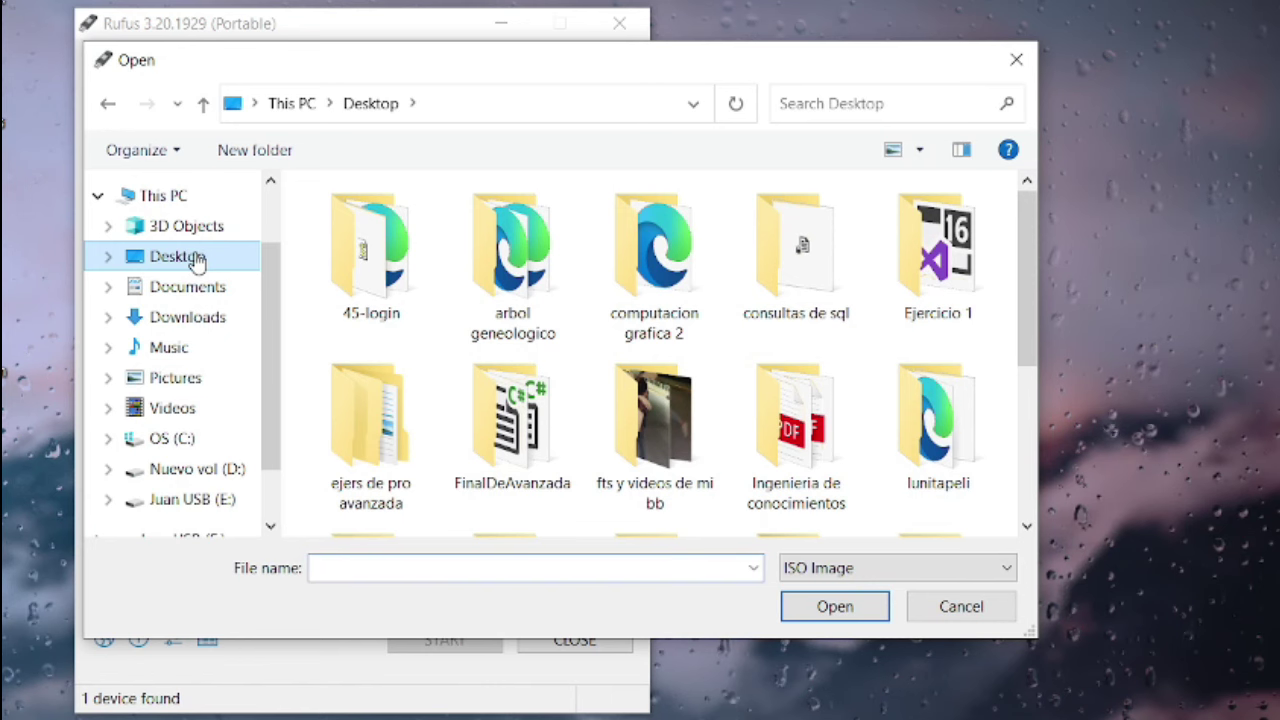
pyautogui.scroll(-3, 1000, 430)
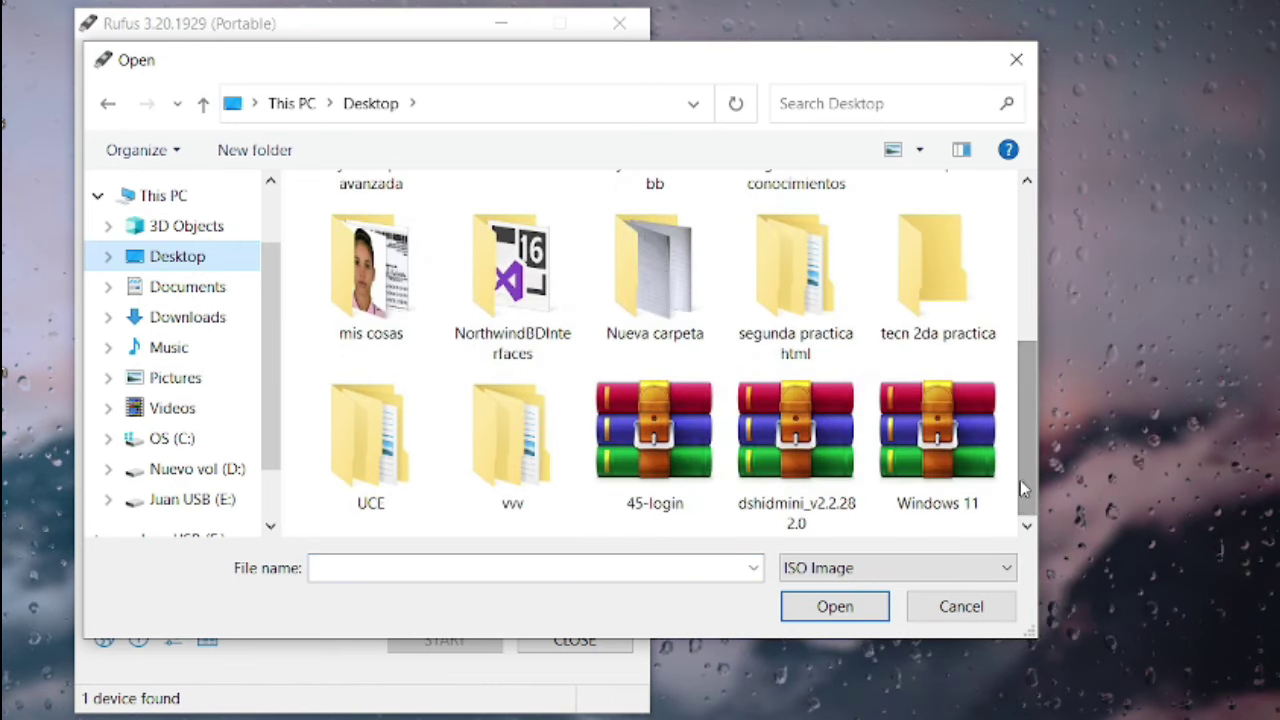
pyautogui.click(967, 443)
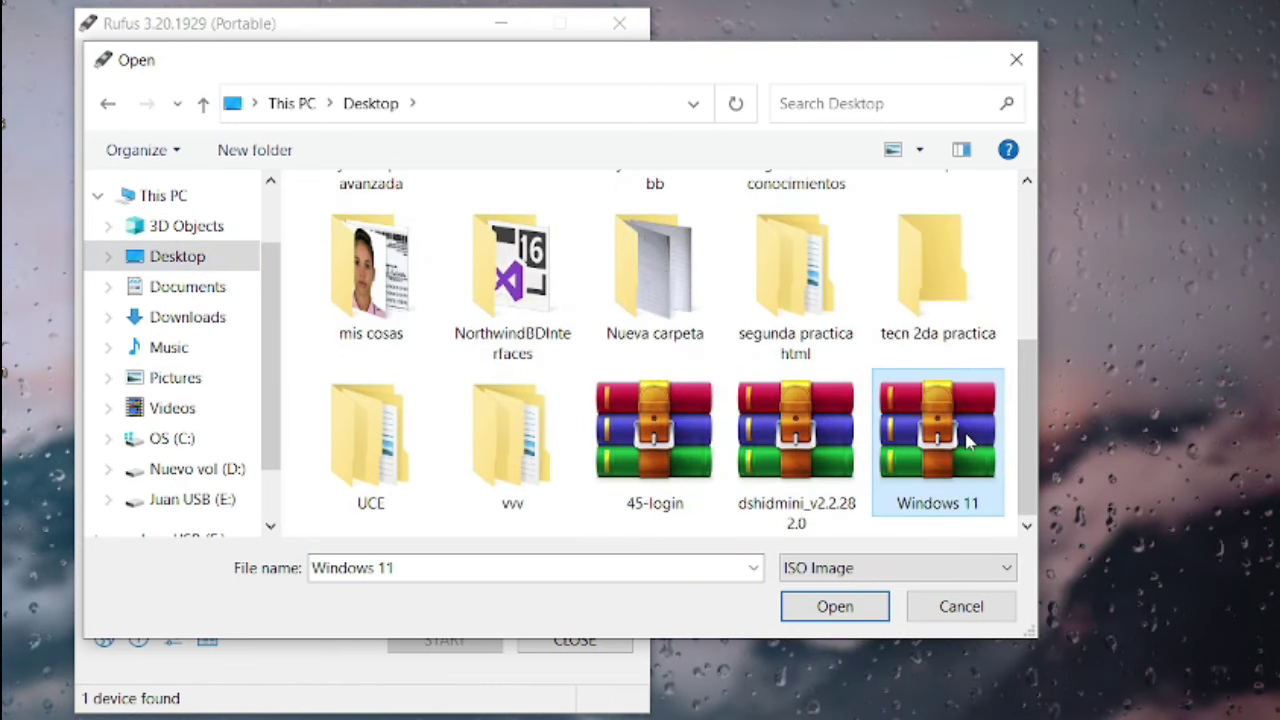
pyautogui.click(806, 612)
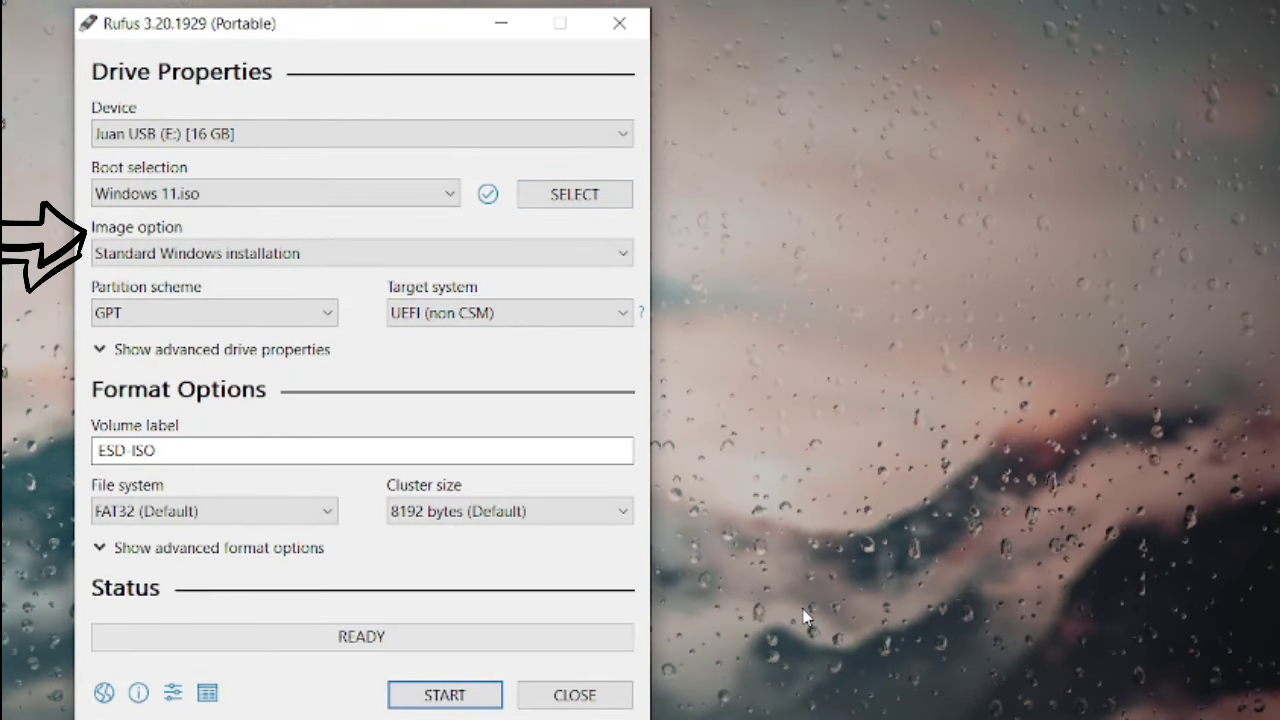
# Keep Standard Windows installation as the image option and GPT as the partition scheme.
pyautogui.click(238, 253)
pyautogui.click(233, 254)
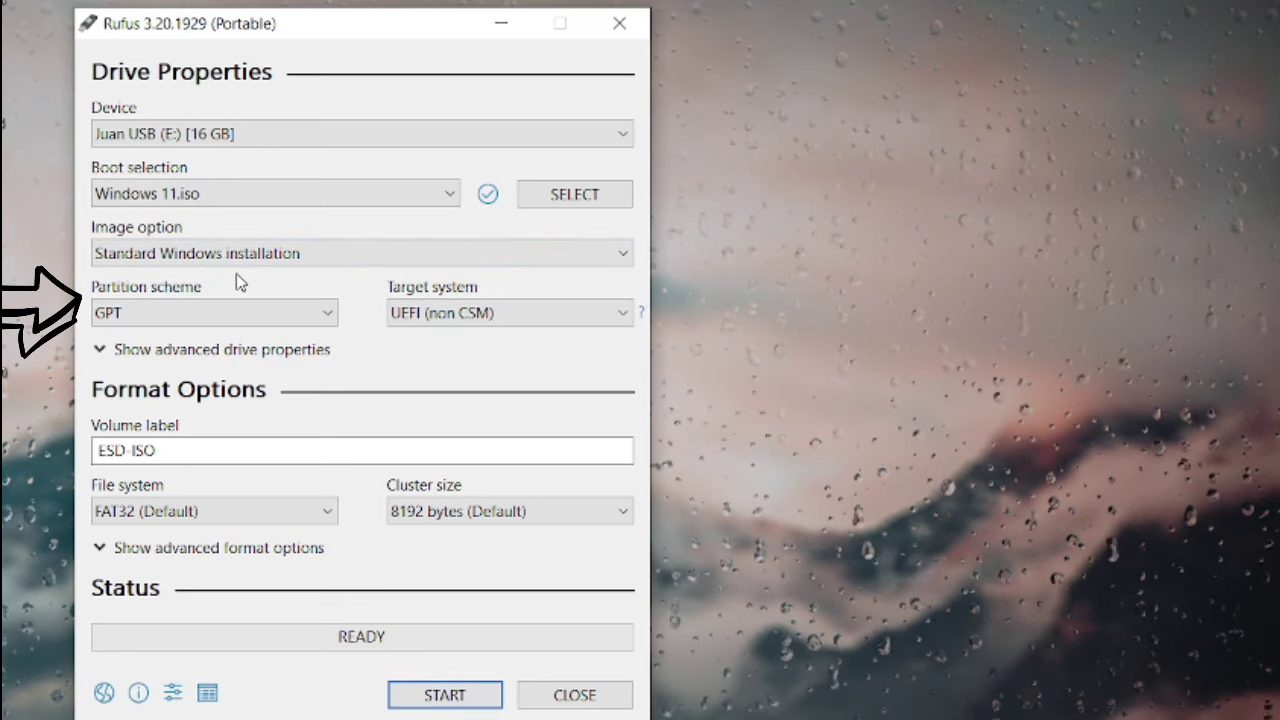
pyautogui.click(199, 318)
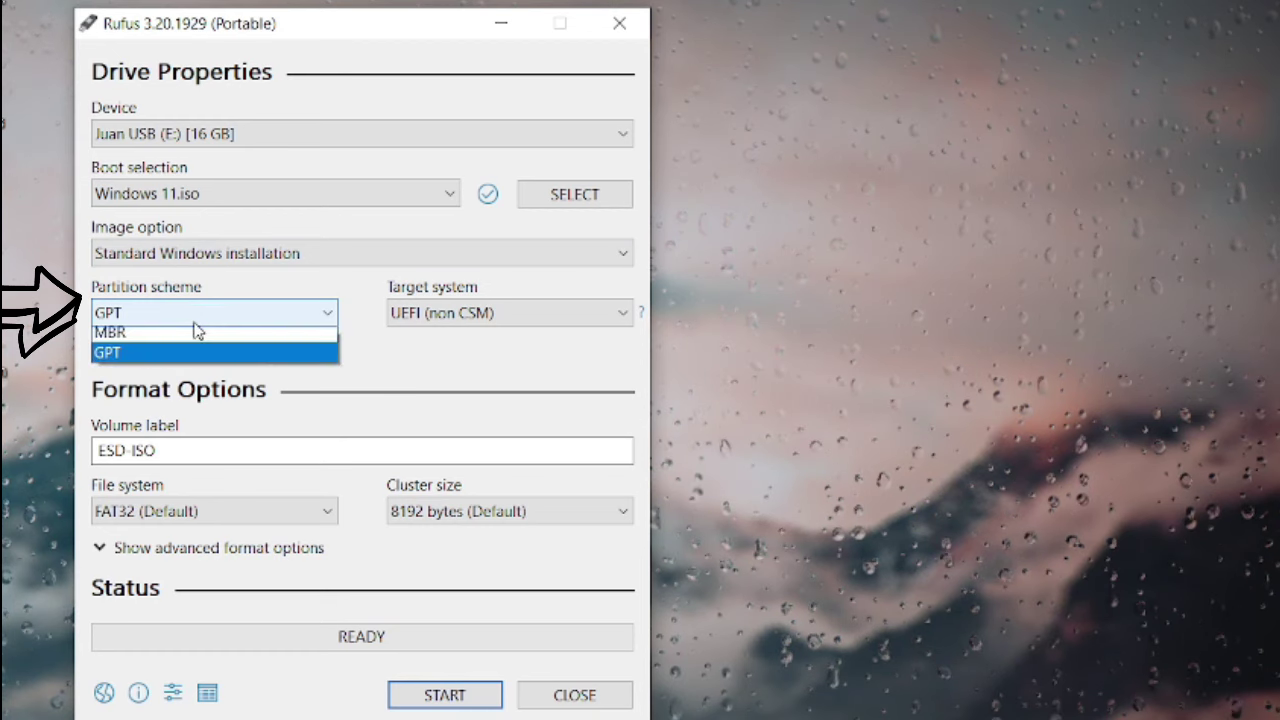
pyautogui.click(198, 322)
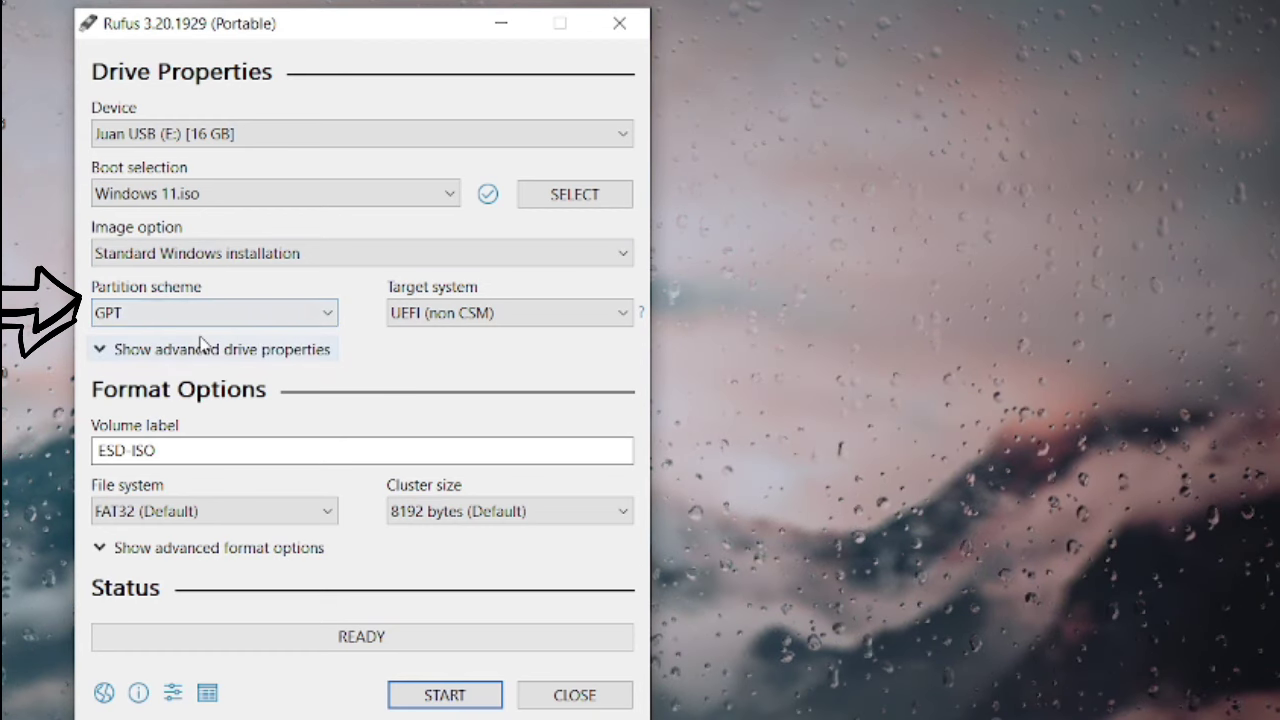
# Replace the volume label with Windows Installer.
pyautogui.click(176, 451)
pyautogui.press('BackSpace')
pyautogui.press('BackSpace')
pyautogui.press('BackSpace')
pyautogui.press('BackSpace')
pyautogui.press('BackSpace')
pyautogui.press('BackSpace')
pyautogui.press('BackSpace')
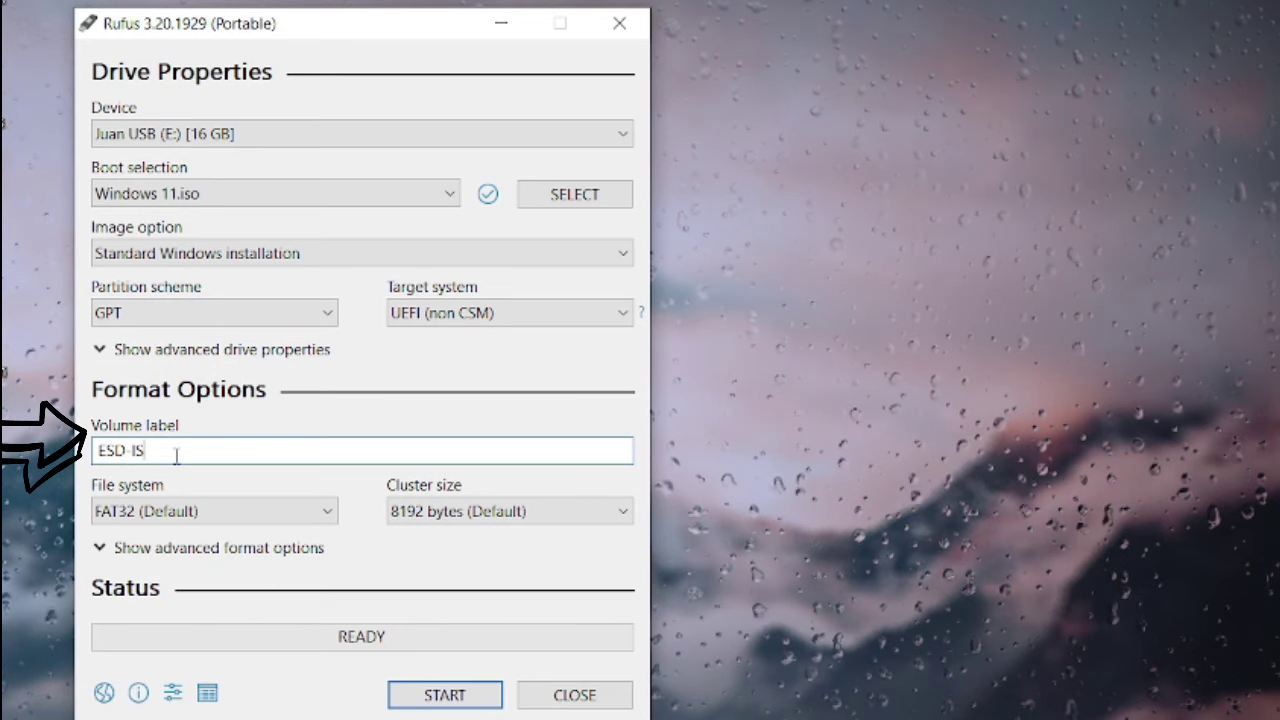
pyautogui.write('Windows Installer')
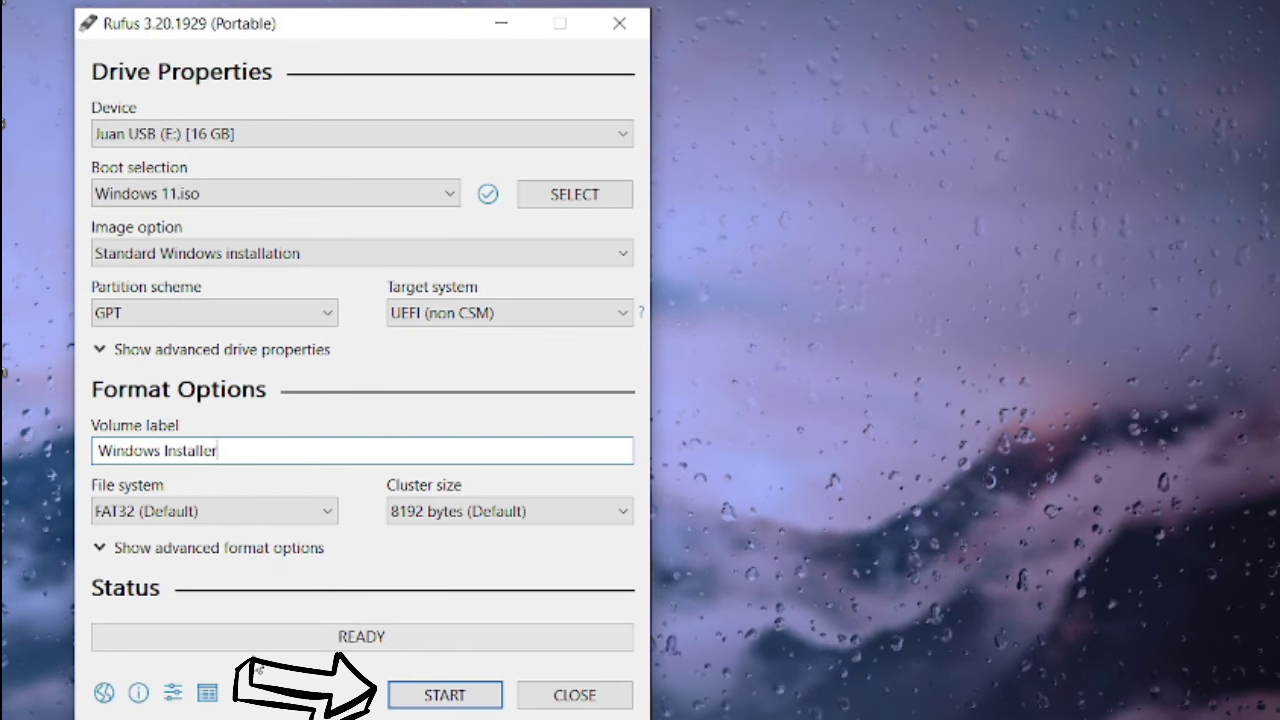
# Write the bootable drive with the 4GB+ RAM, Secure Boot and TPM 2.0 requirement removed, accept erasing the USB drive, and close Rufus when finished.
pyautogui.click(445, 694)
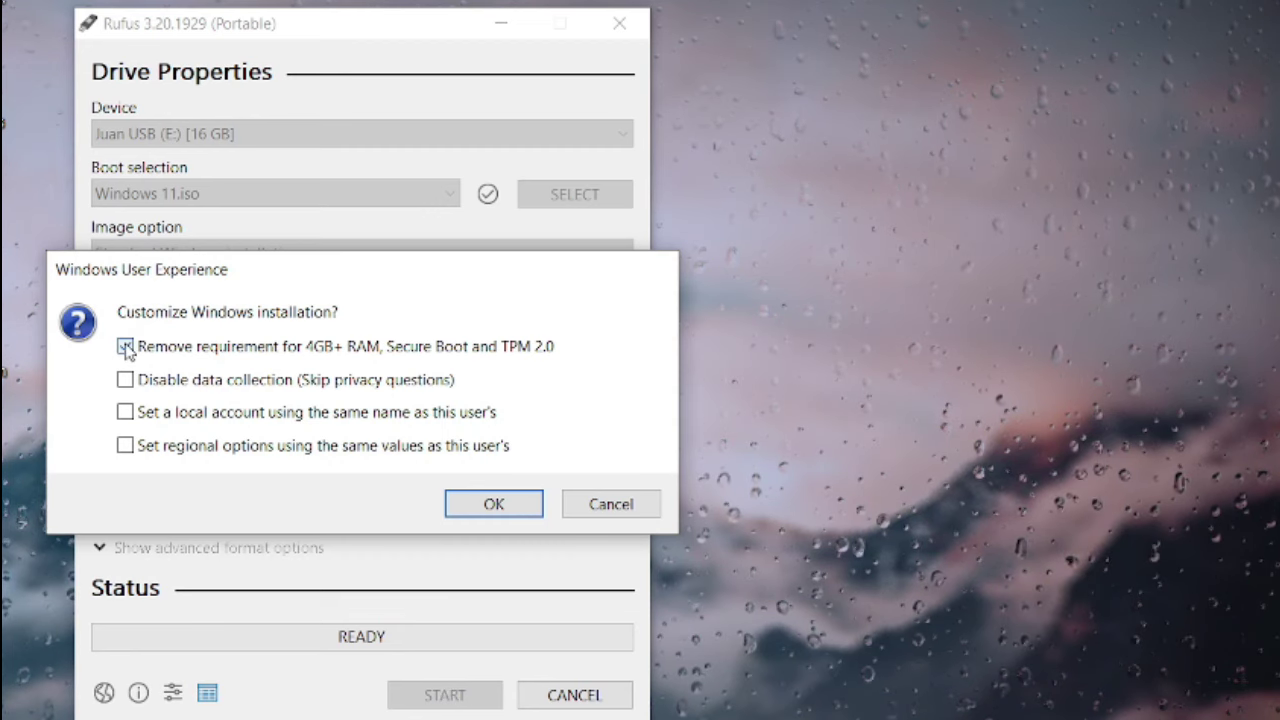
pyautogui.click(494, 506)
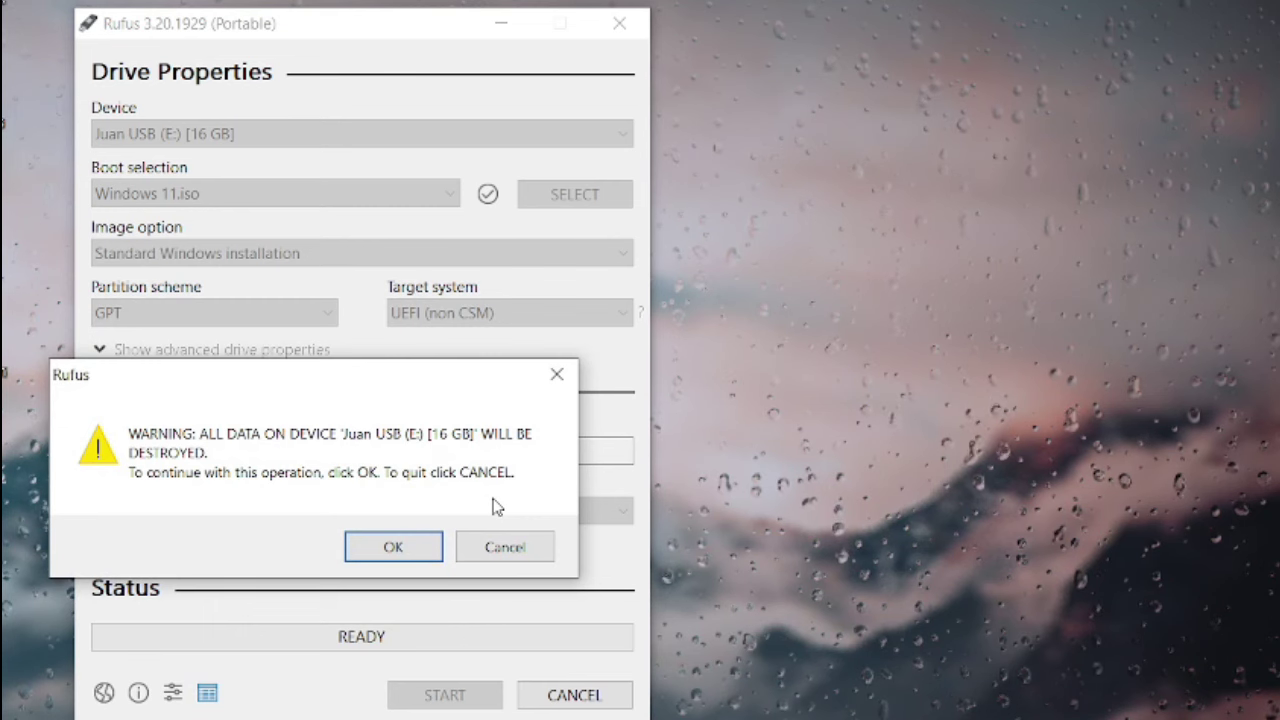
pyautogui.click(415, 546)
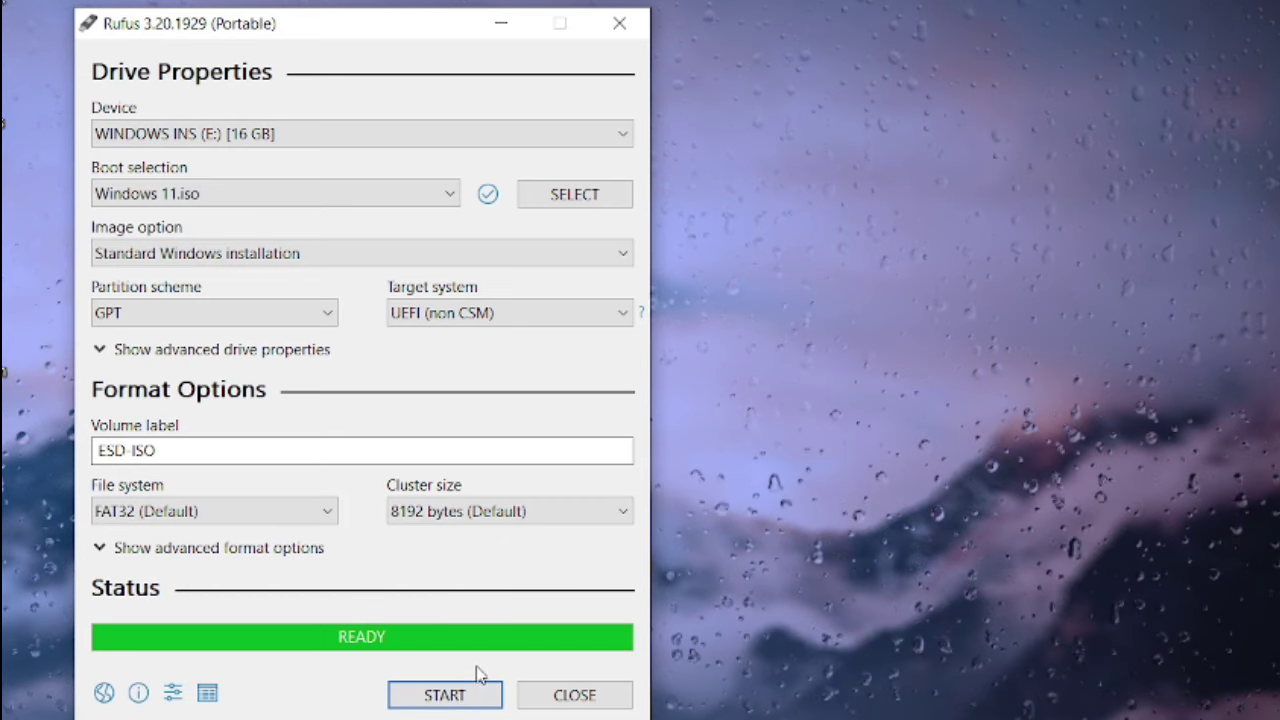
pyautogui.click(583, 707)
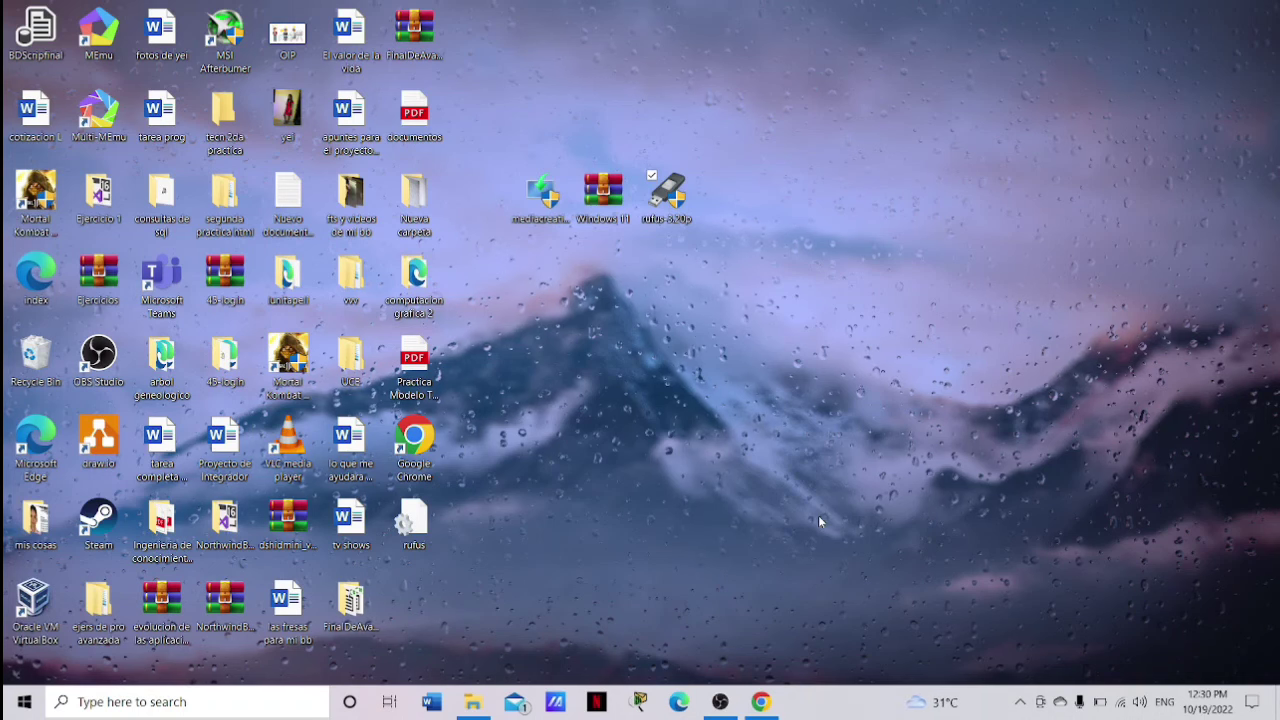